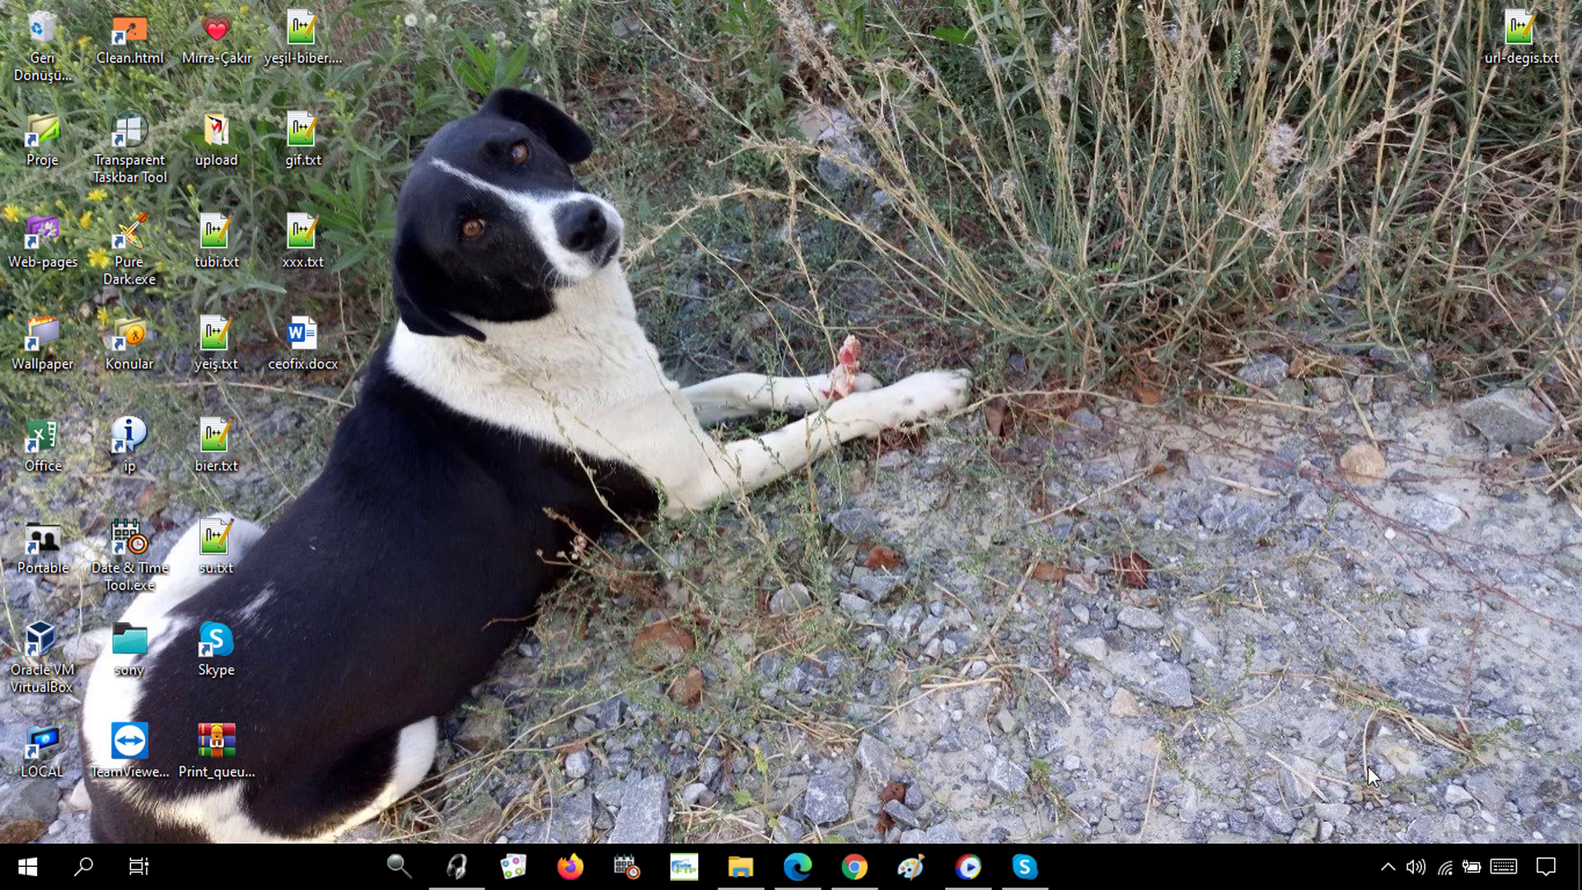
Open the properties of the Hoparlör playback device from the volume mixer, close the mixer, and move the dialog clear of the desktop icons
right_click(1410, 876)
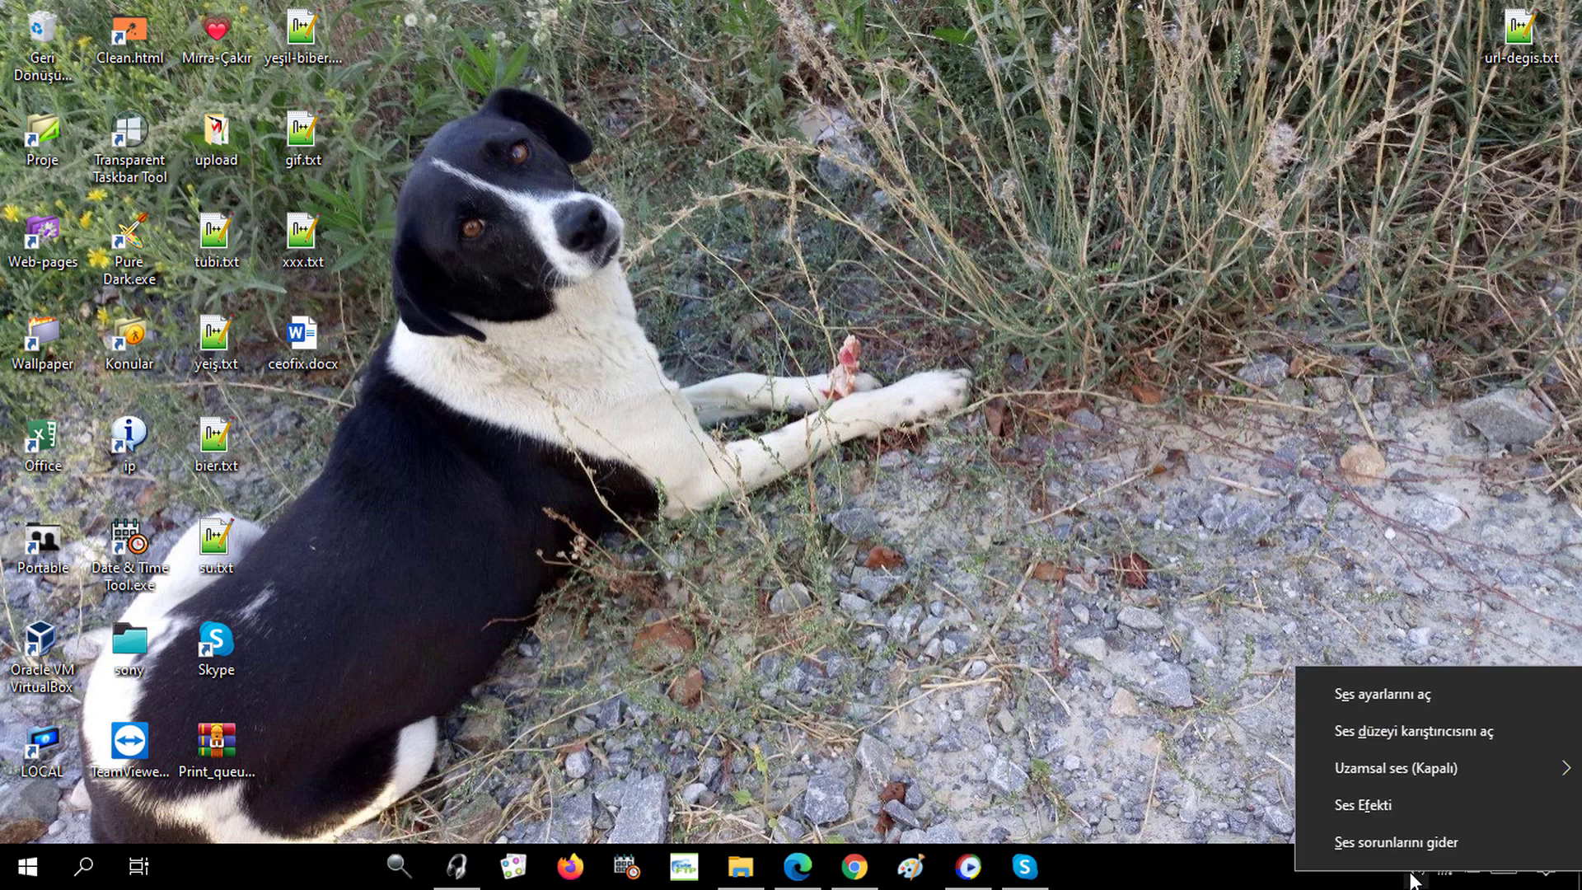
click(1428, 739)
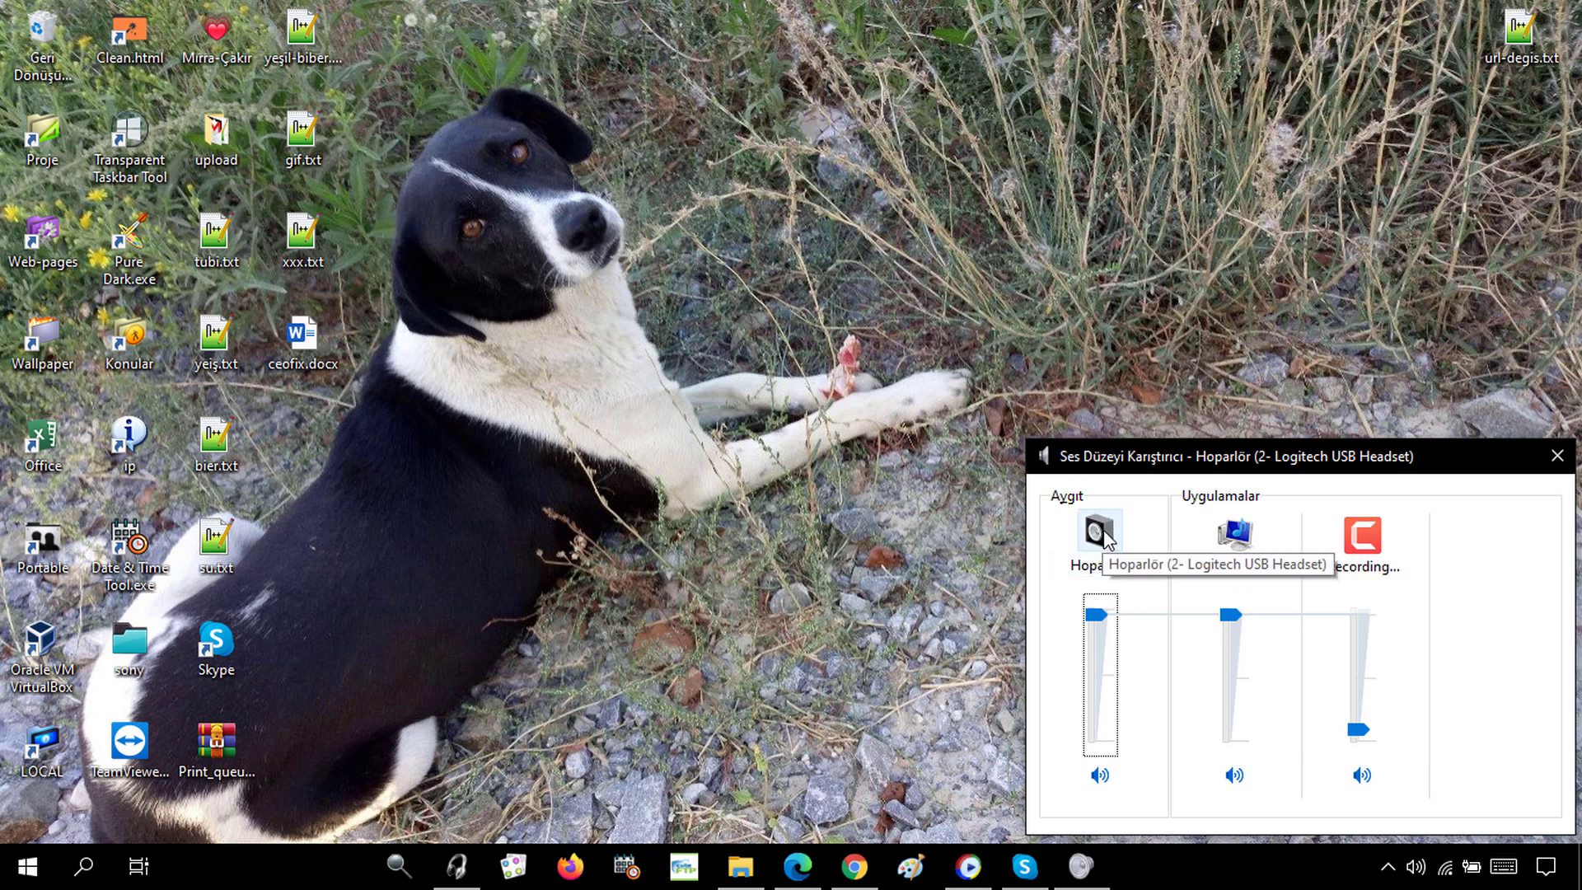
click(1104, 535)
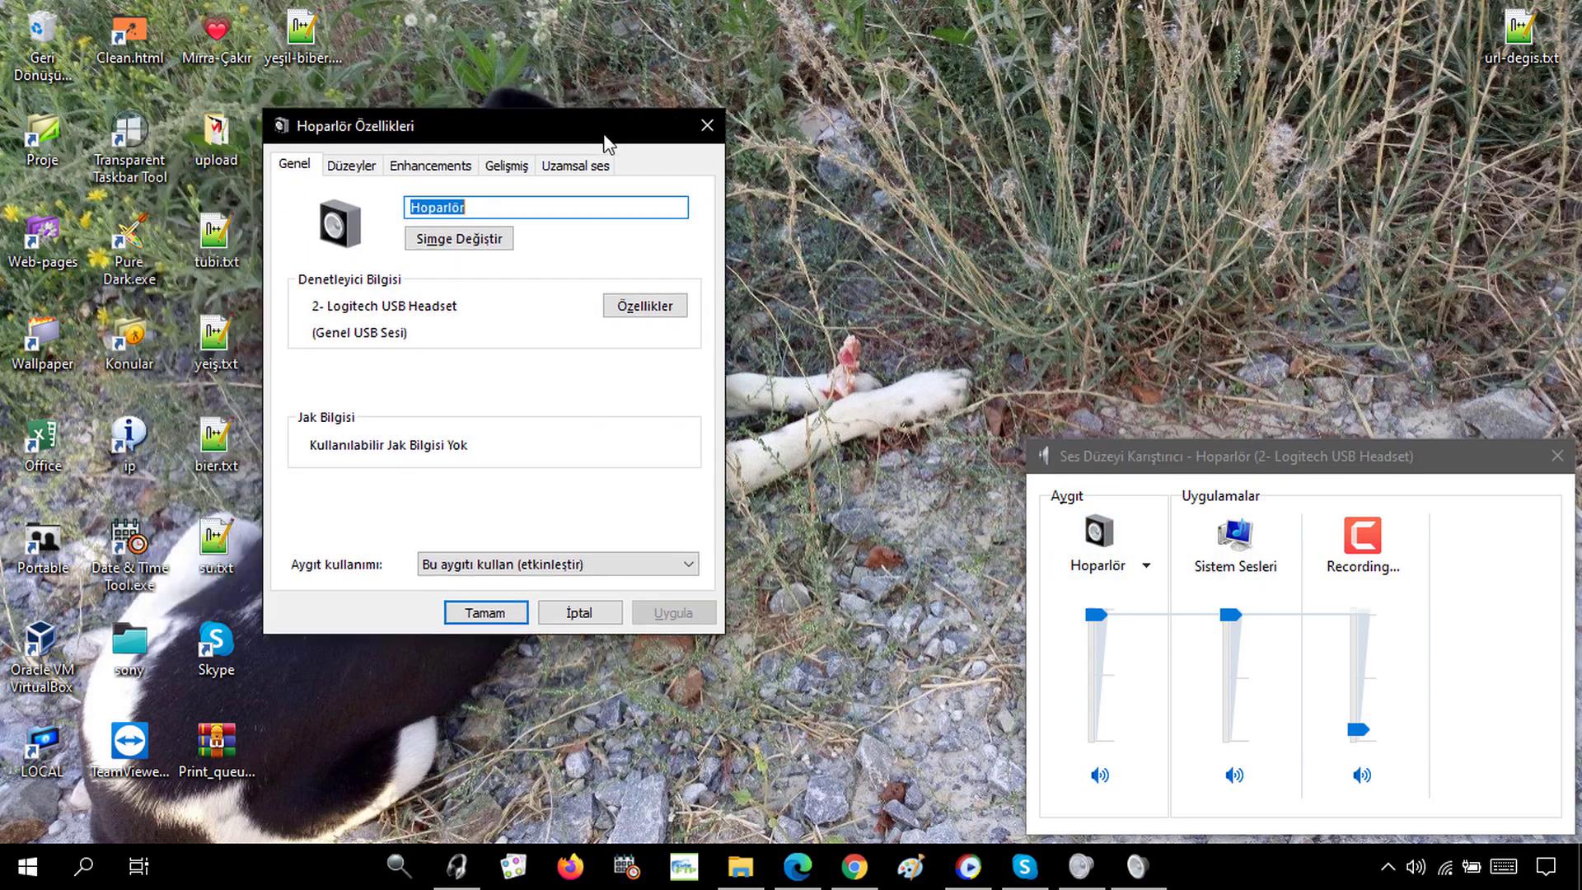
drag(606, 144, 921, 163)
click(1561, 461)
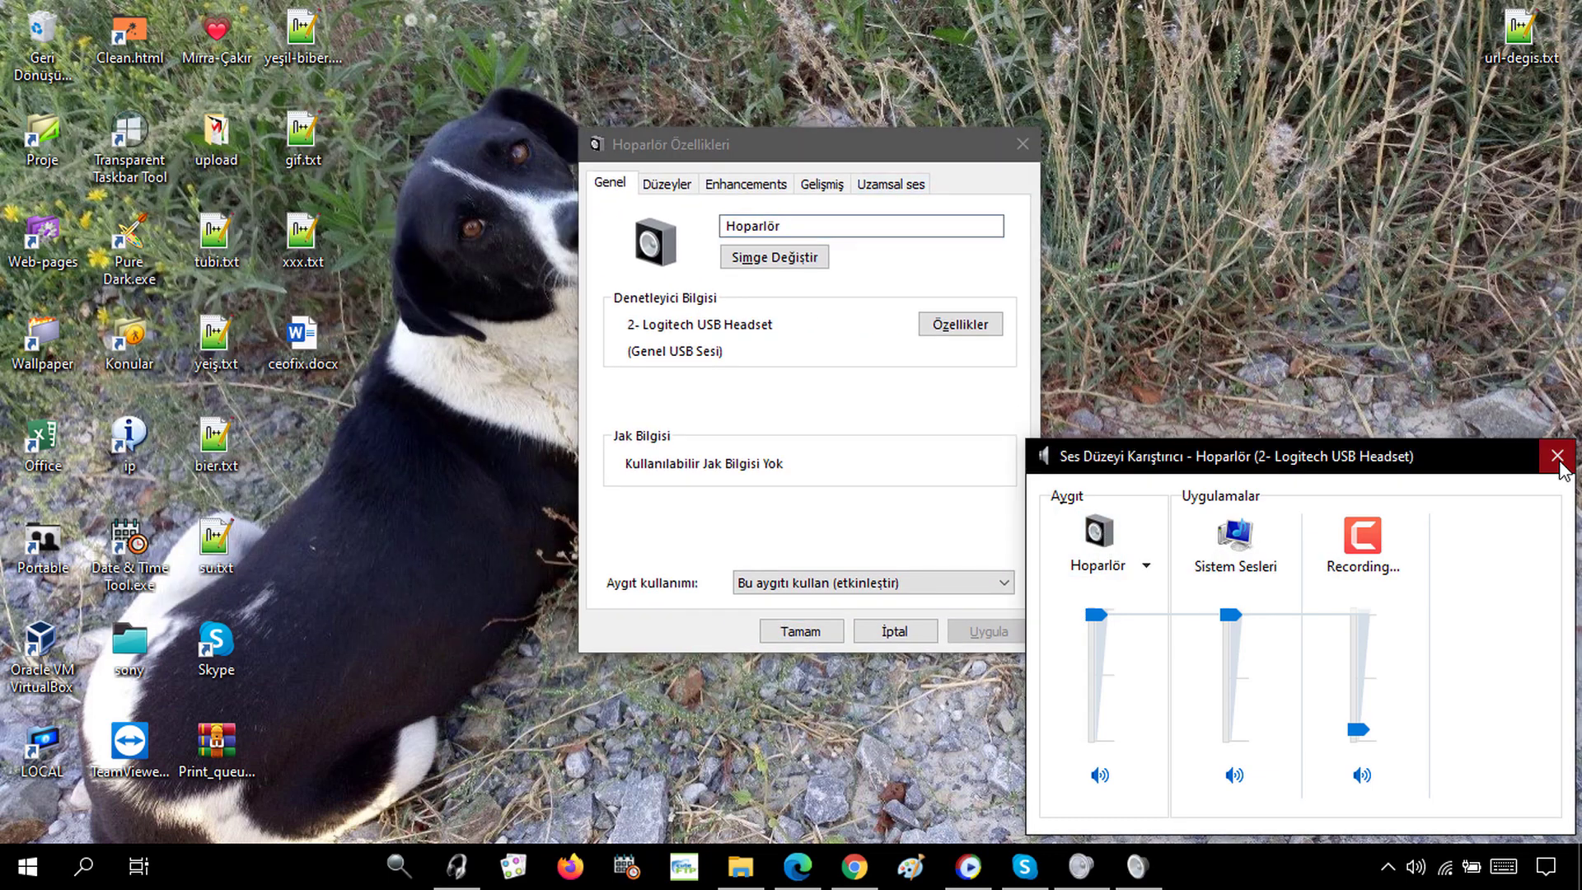
click(1558, 456)
drag(761, 136, 922, 147)
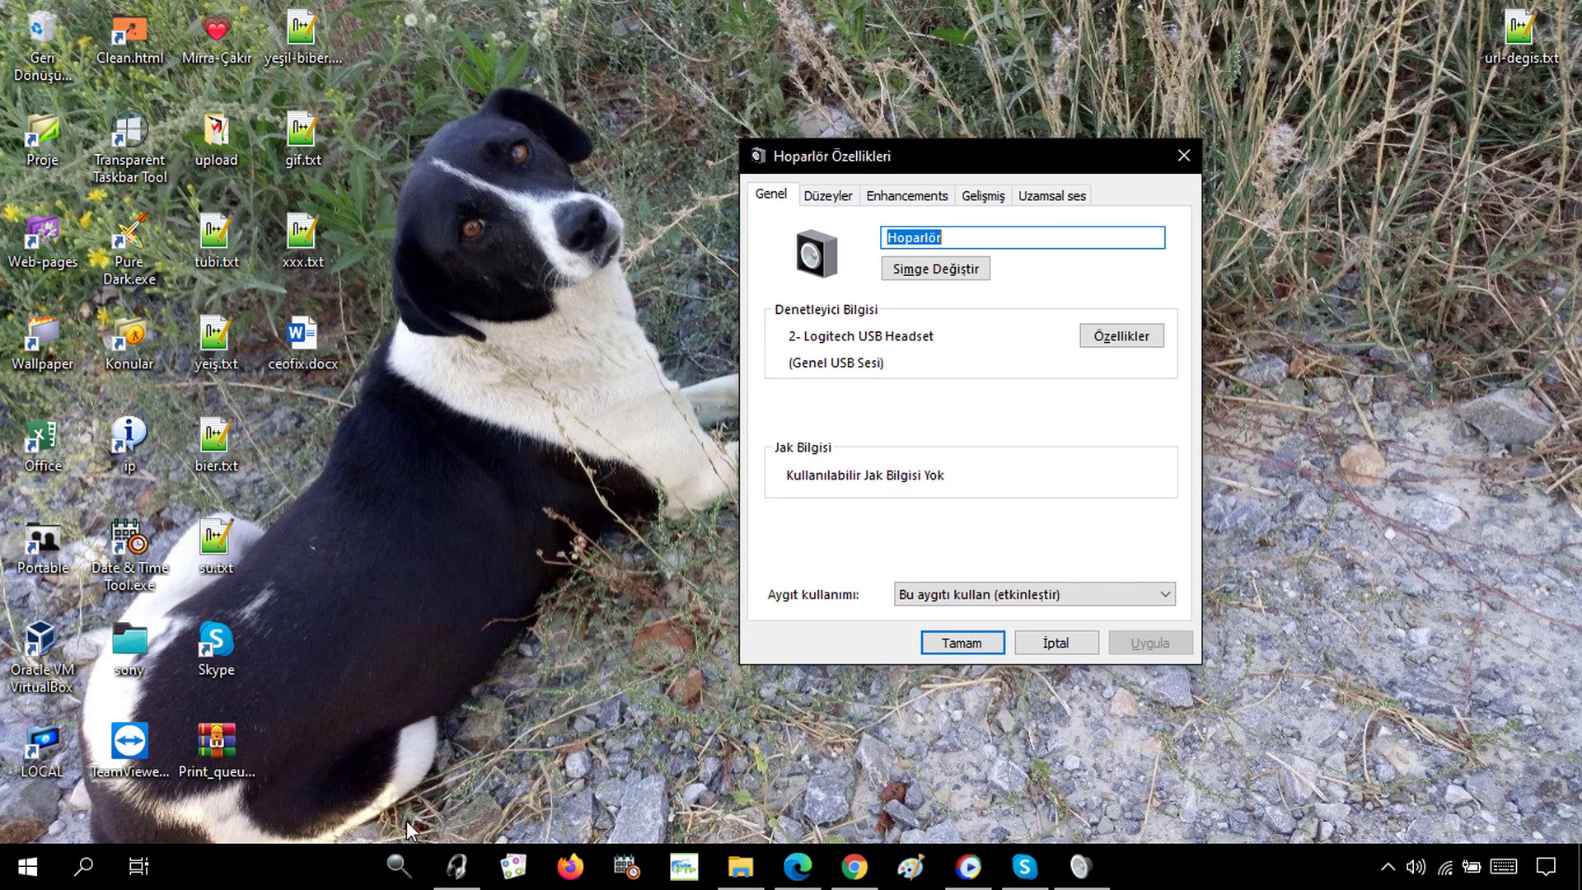
drag(825, 155, 911, 140)
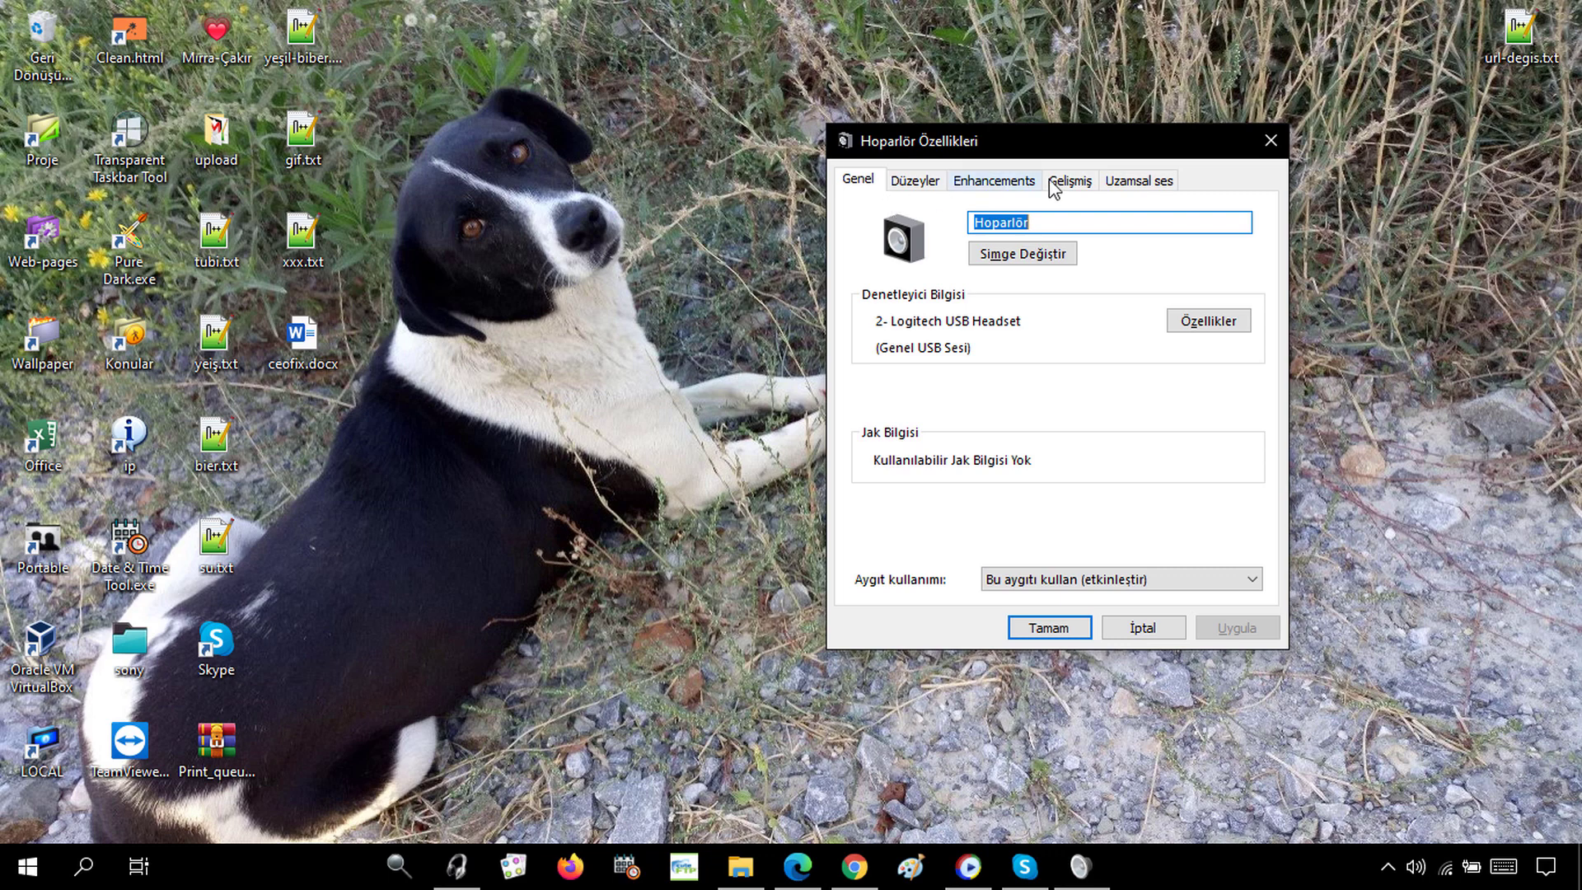
Enable the Bass Boost, Virtual Surround and Loudness Equalization enhancements for the speaker, apply them, and close its properties
click(1012, 190)
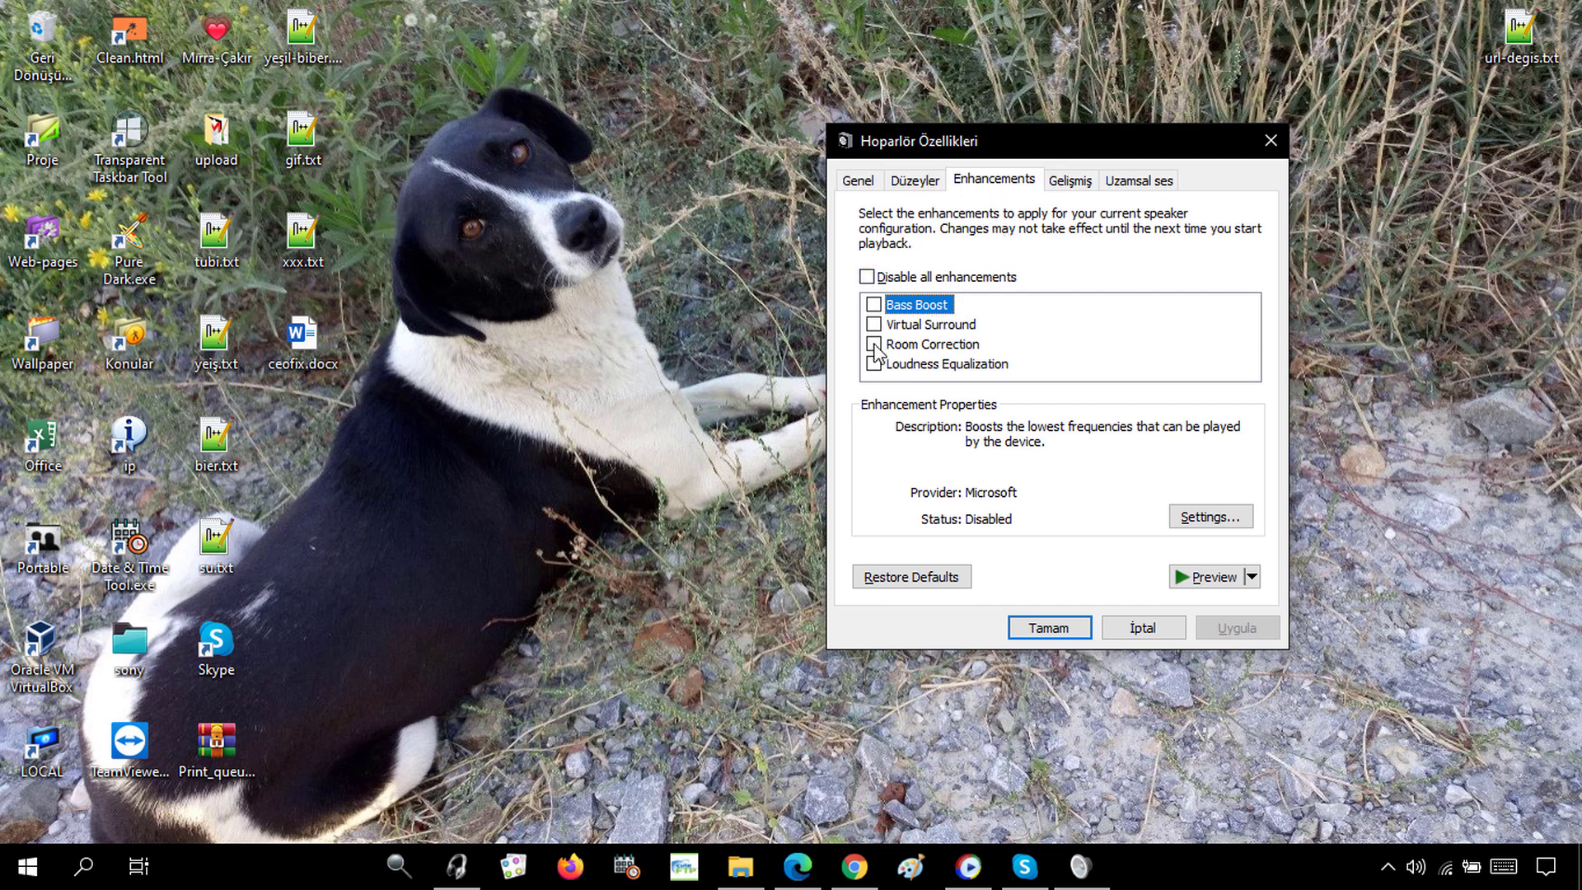
click(873, 305)
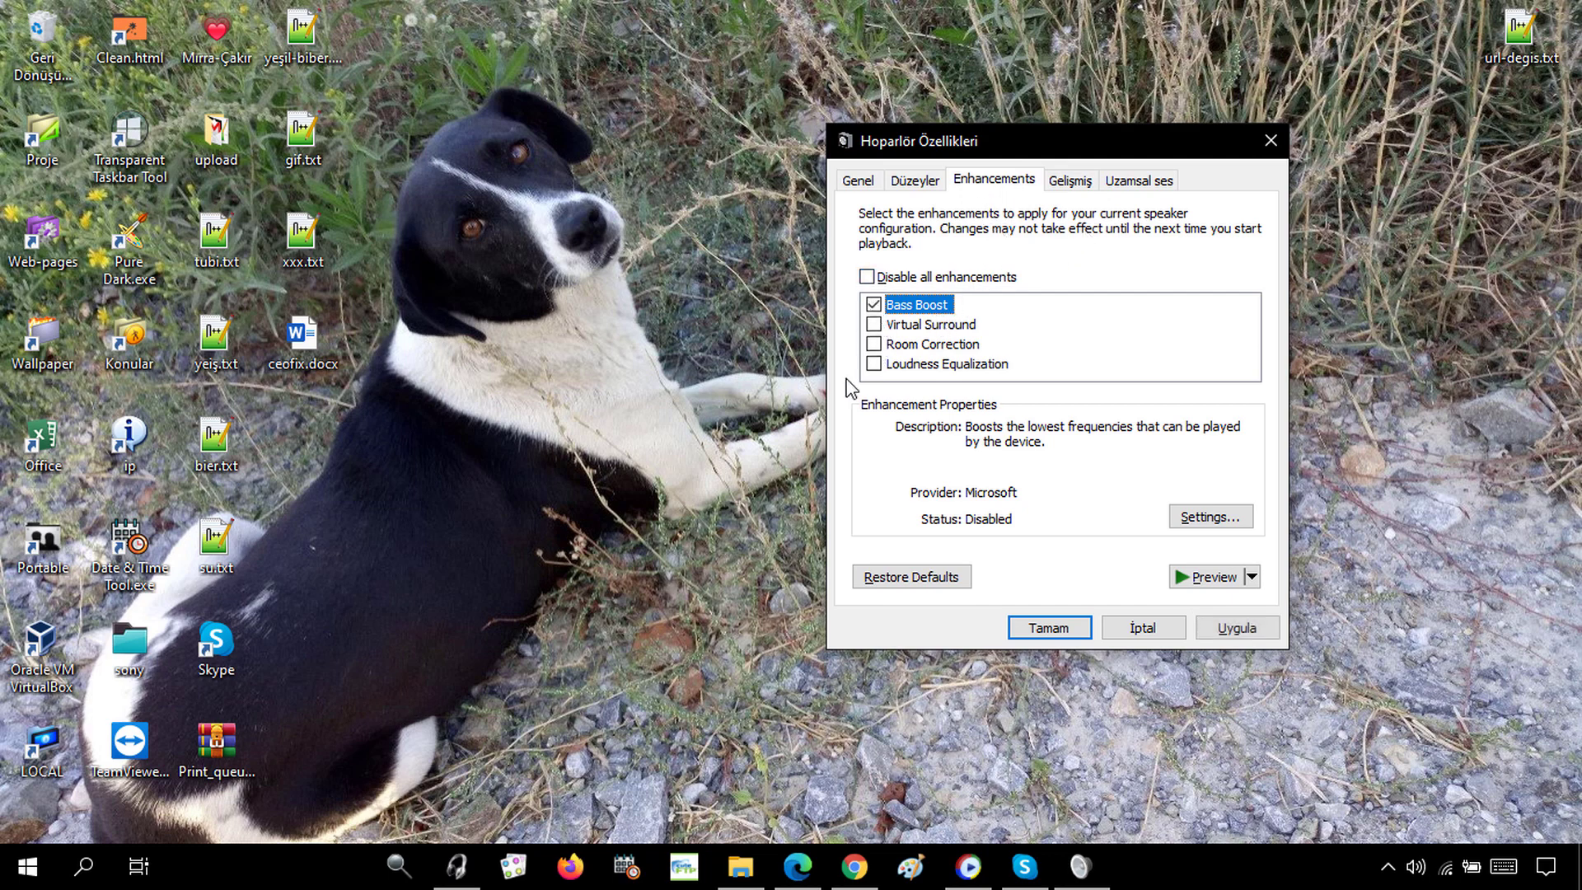
click(875, 326)
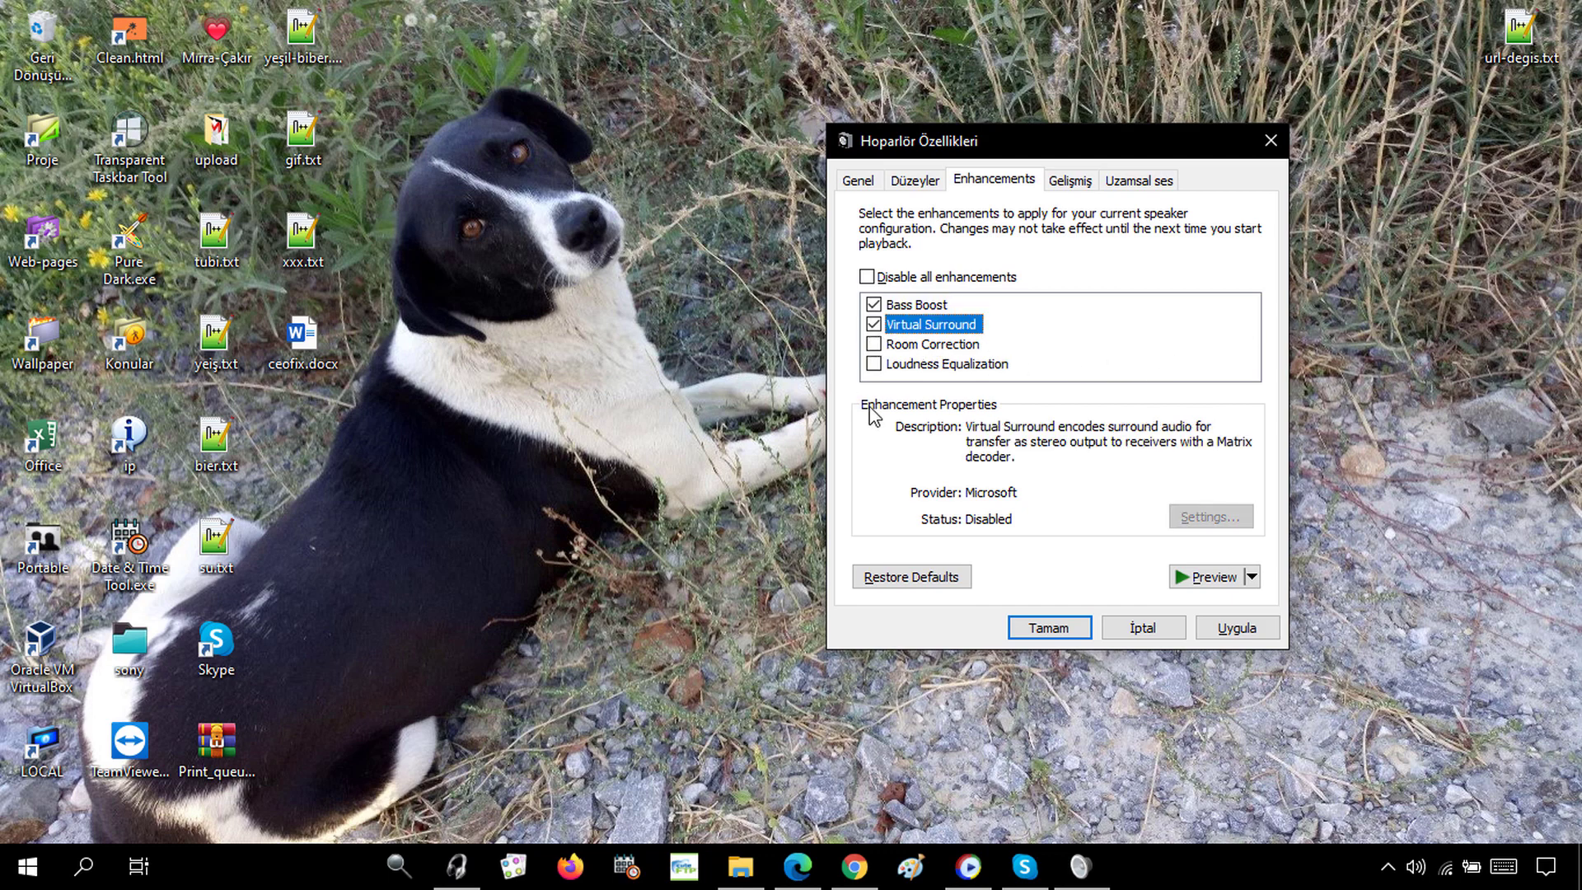
click(874, 365)
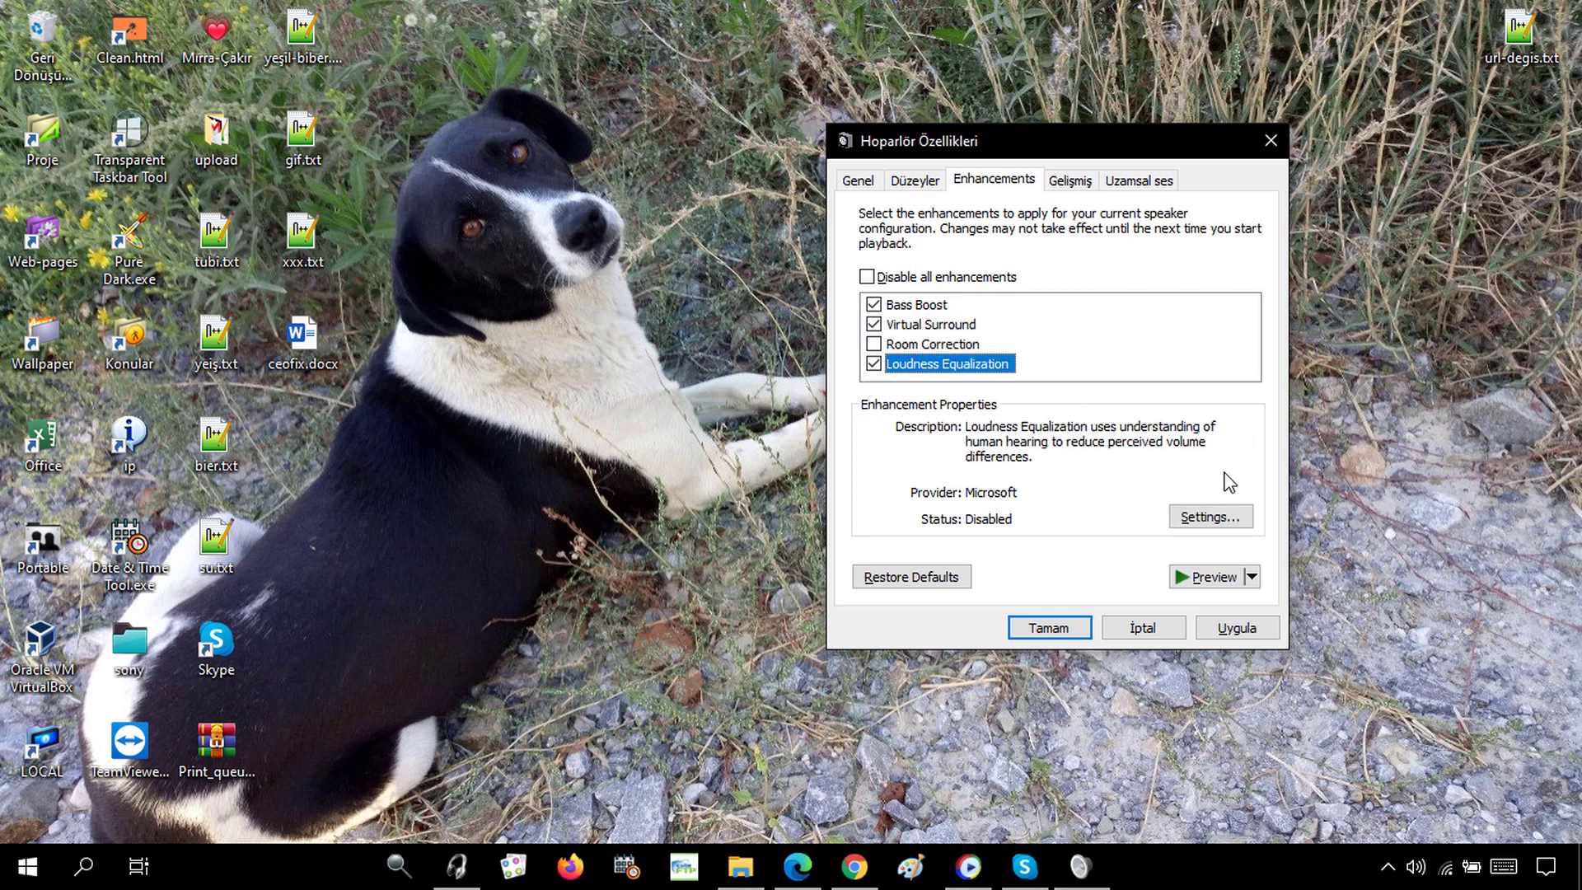
click(1266, 629)
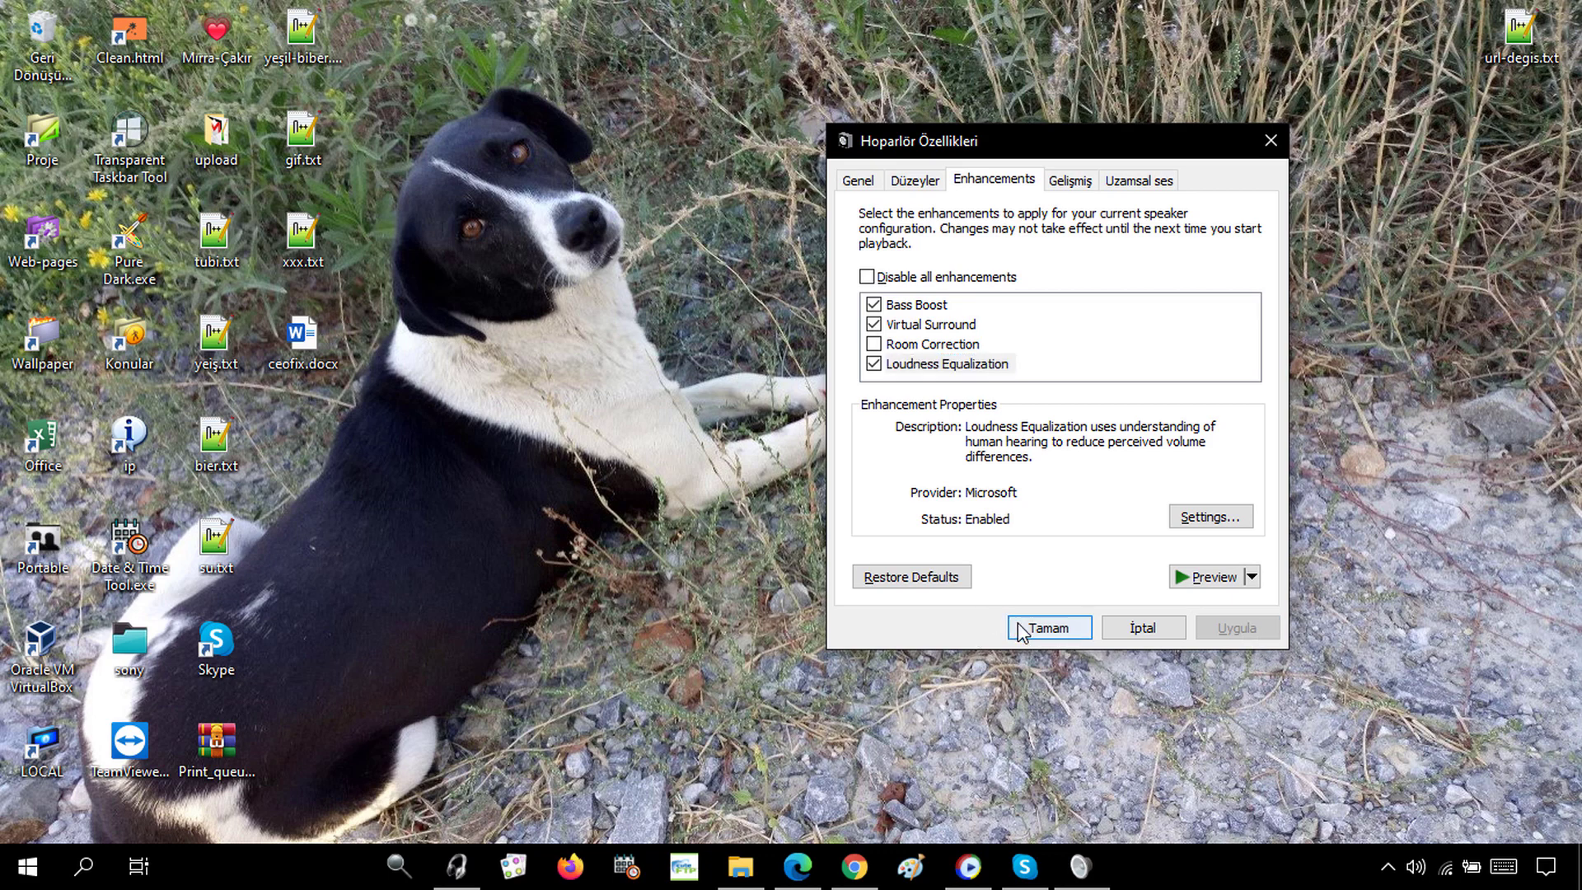
click(1026, 629)
Reopen the Hoparlör properties through the volume mixer, close the mixer, and display the speaker's enhancements
right_click(1415, 866)
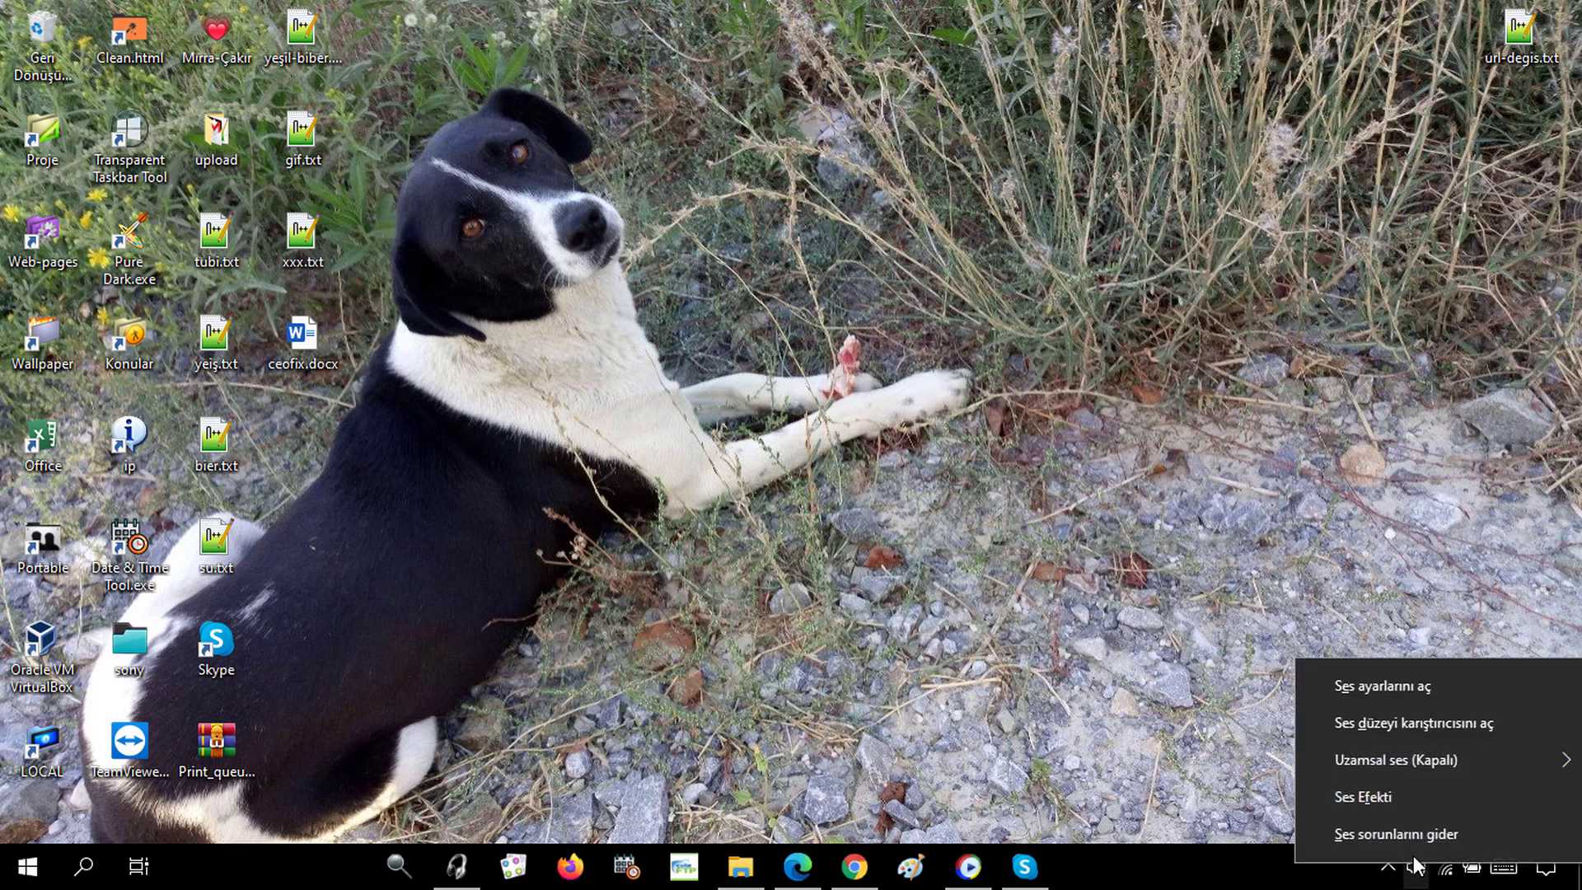
click(1415, 726)
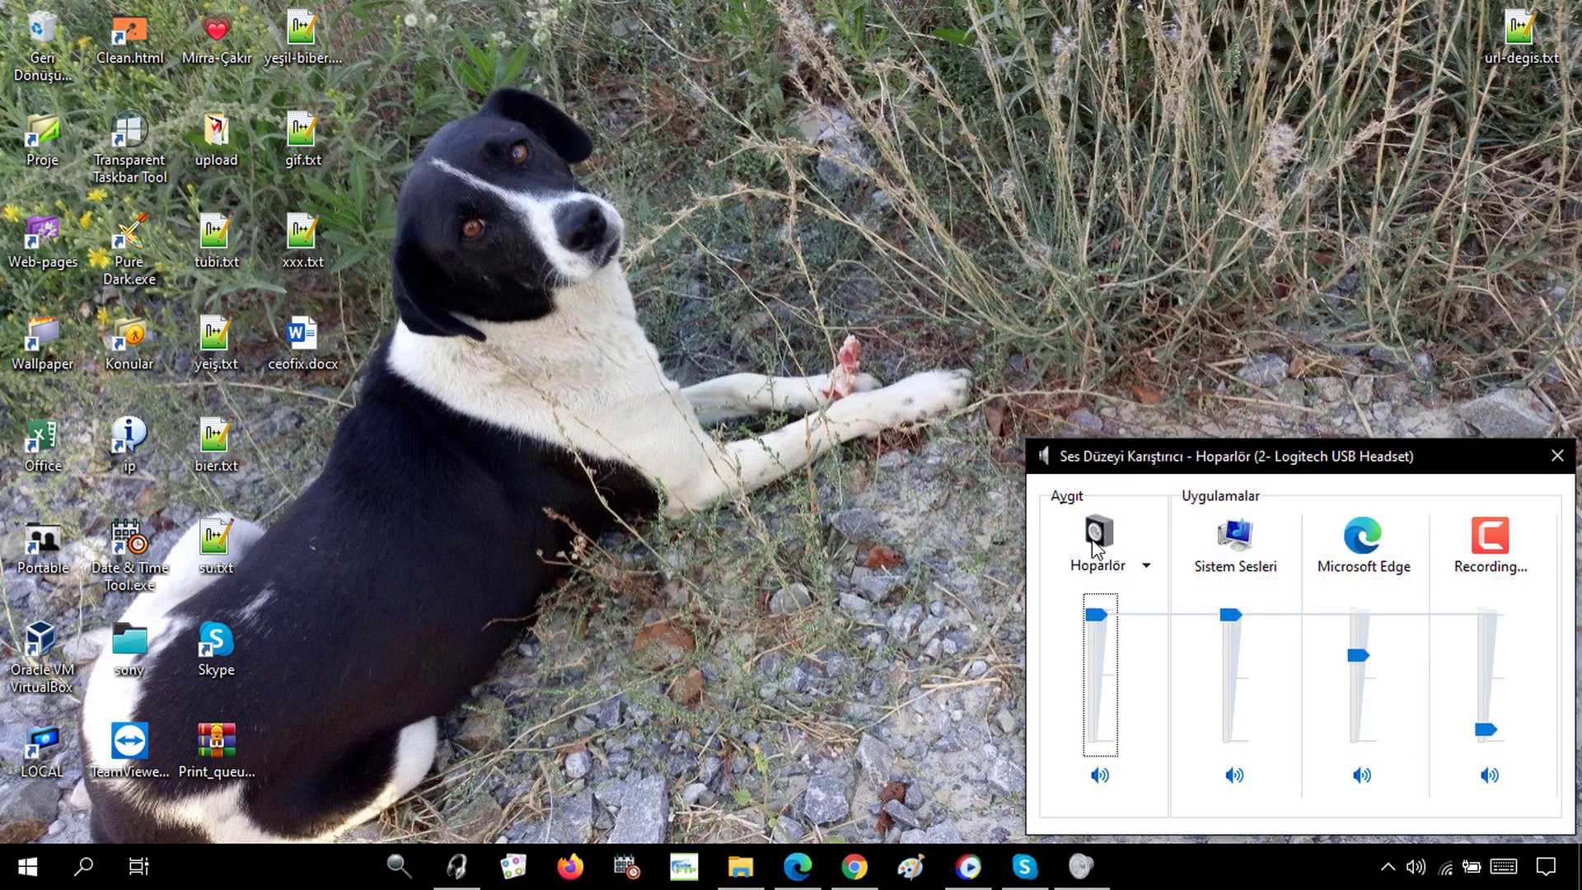
click(1099, 531)
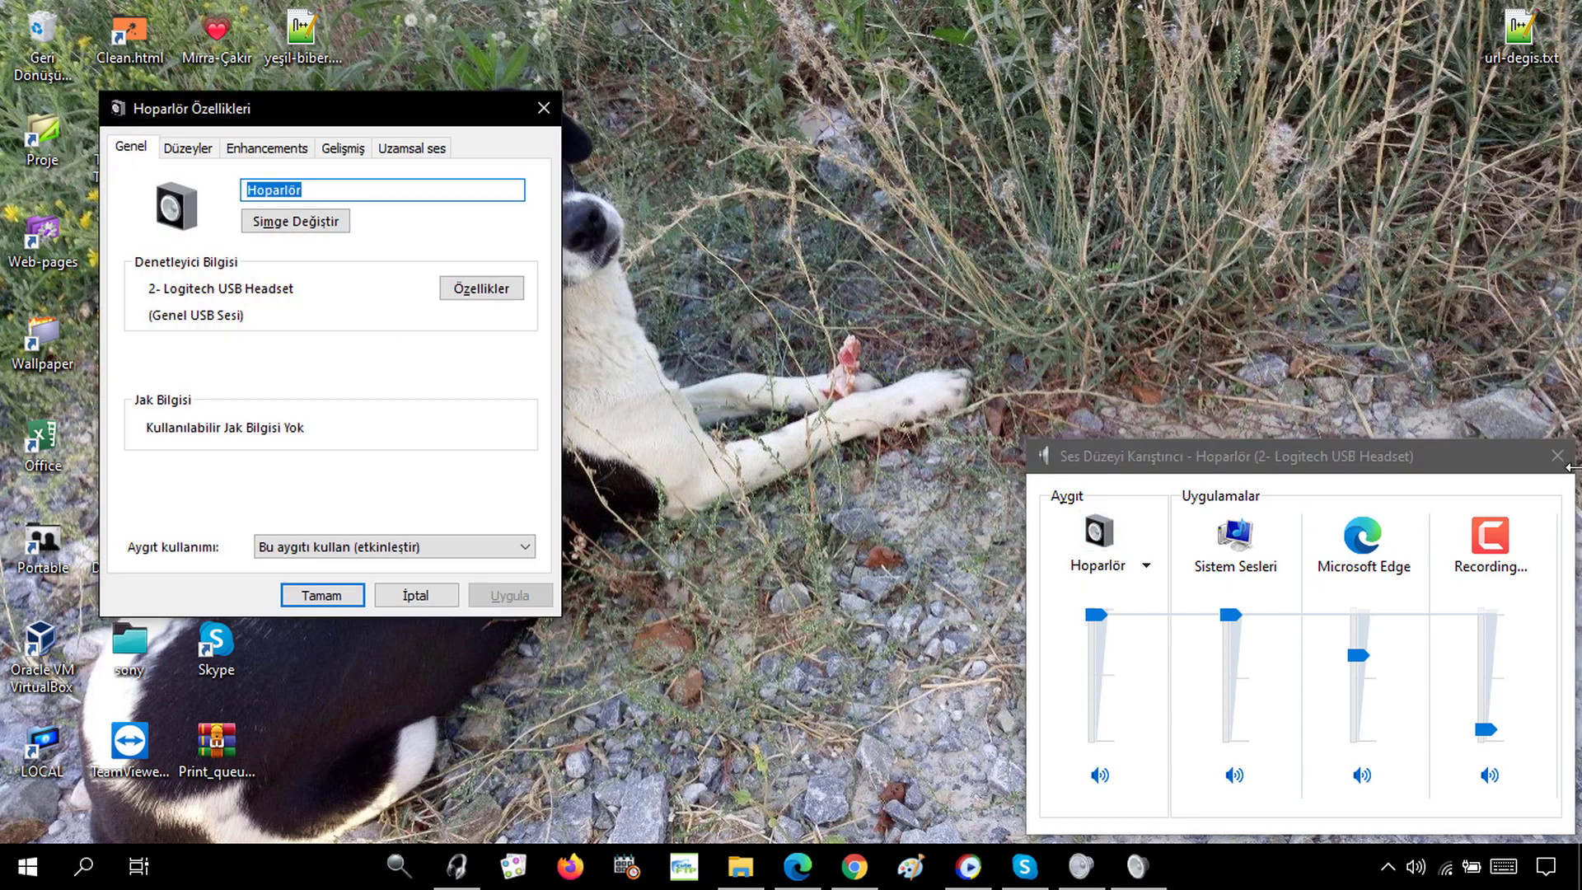
click(1558, 456)
drag(238, 119, 1030, 153)
click(1043, 186)
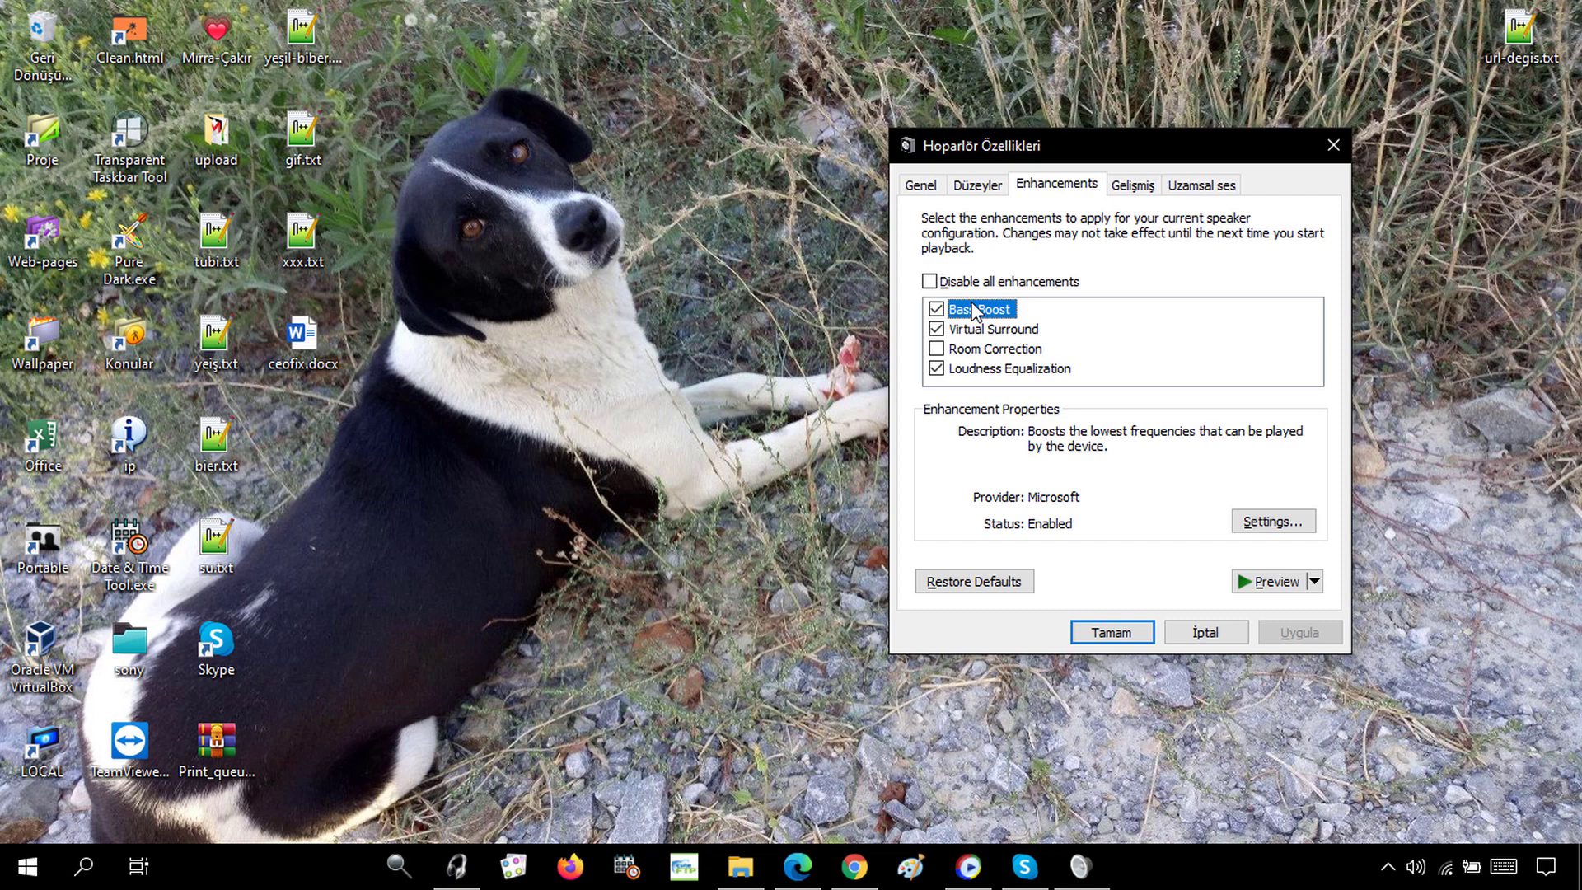
Check the Bass Boost frequency and level settings without changing them, and view the Virtual Surround description
click(1273, 520)
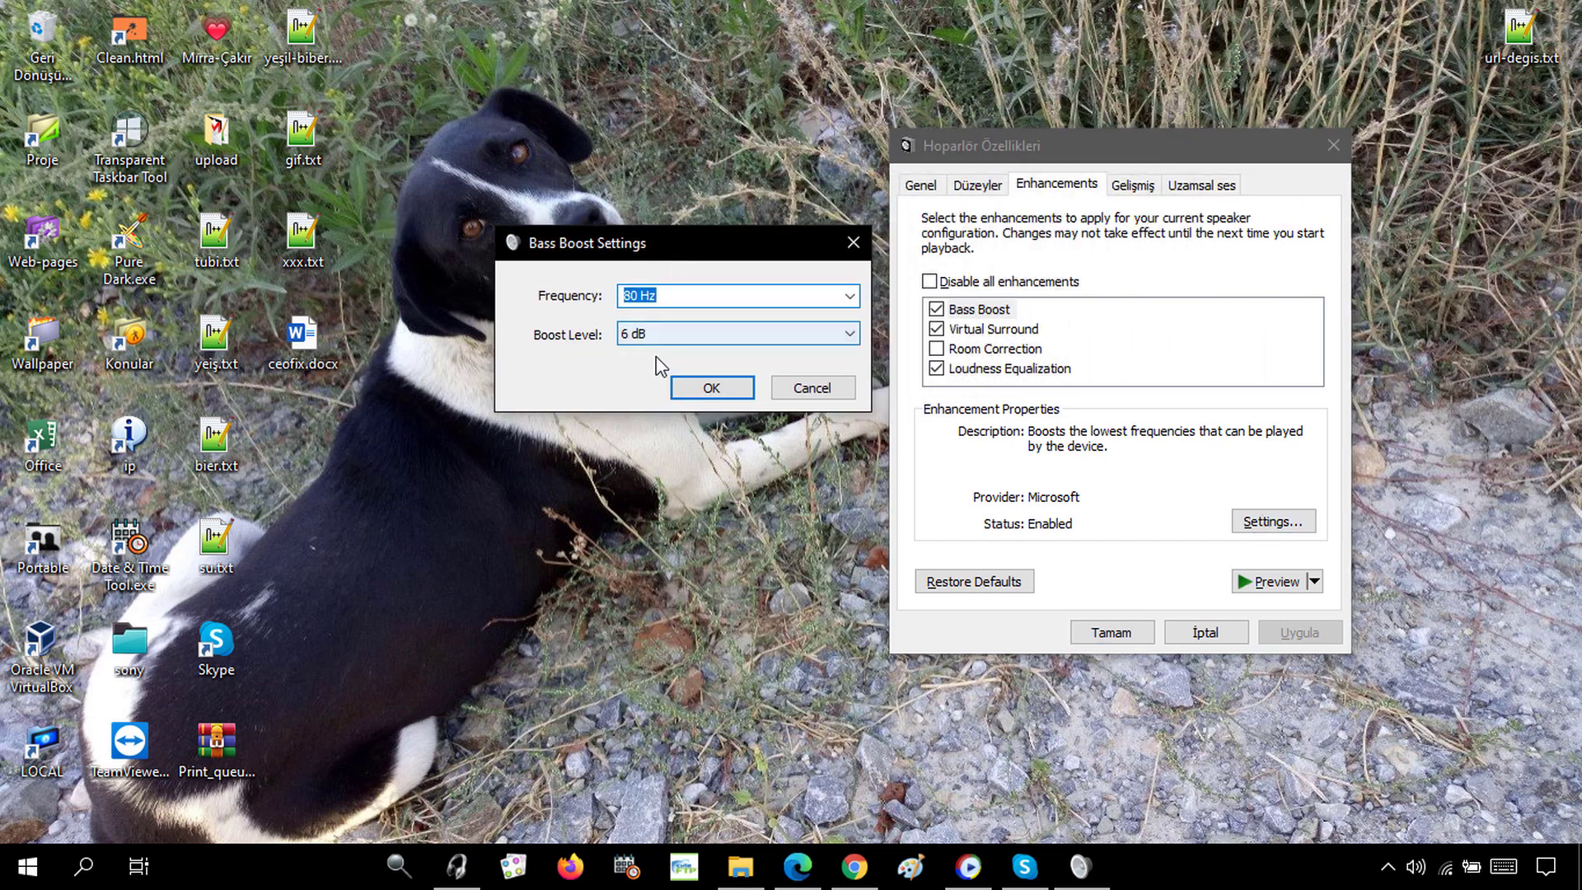
click(812, 388)
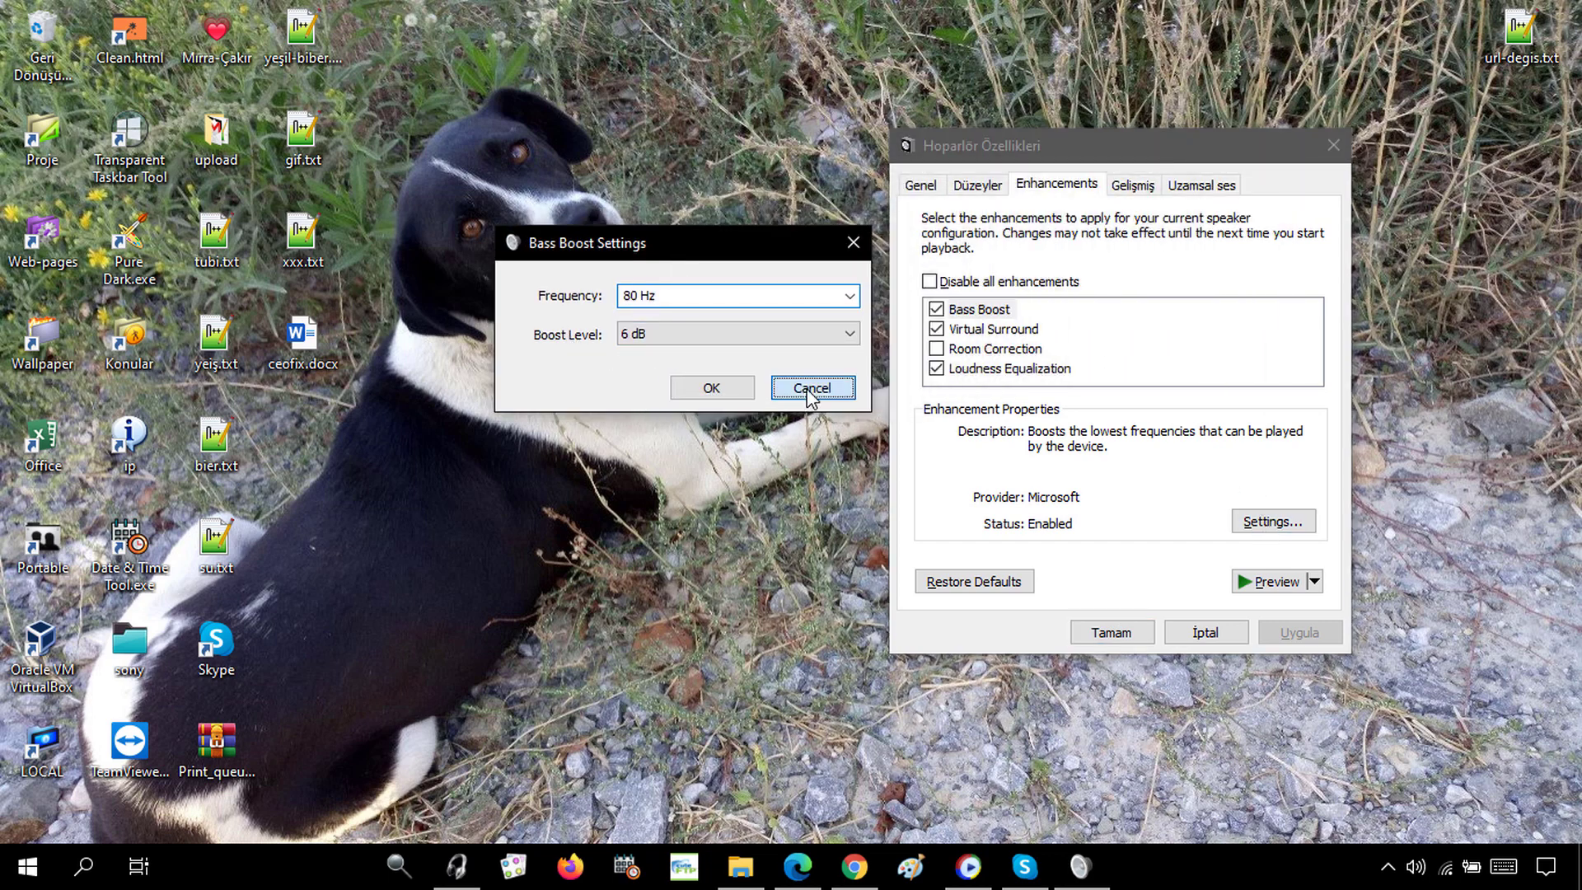
click(960, 333)
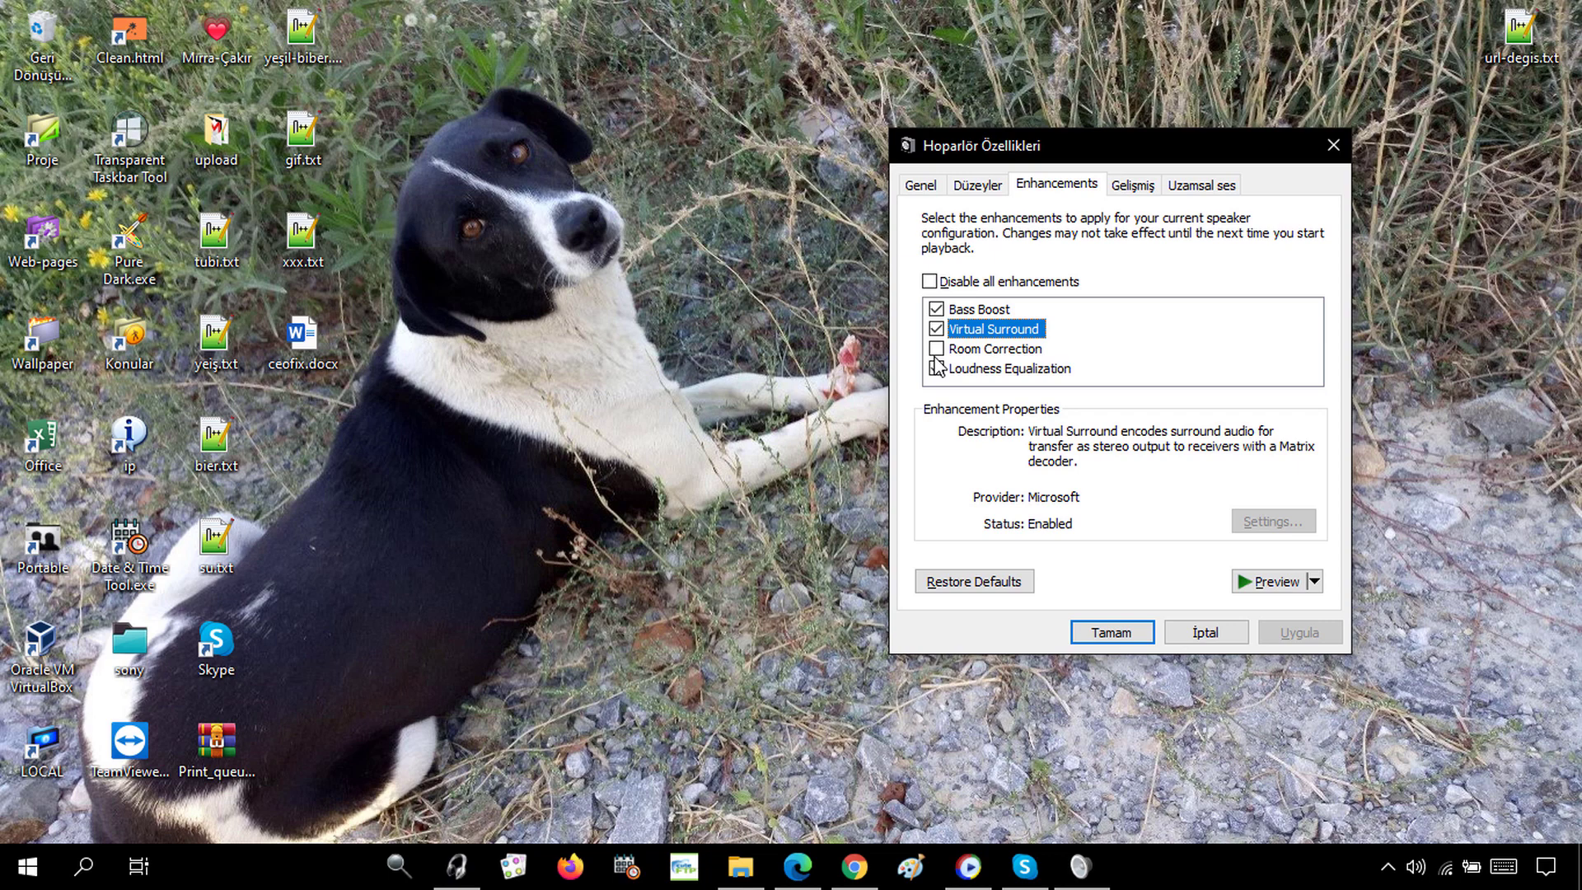
Try to enable Room Correction in place of Virtual Surround, running room calibration with the Logitech USB Headset microphone, and cancel the tests
click(937, 349)
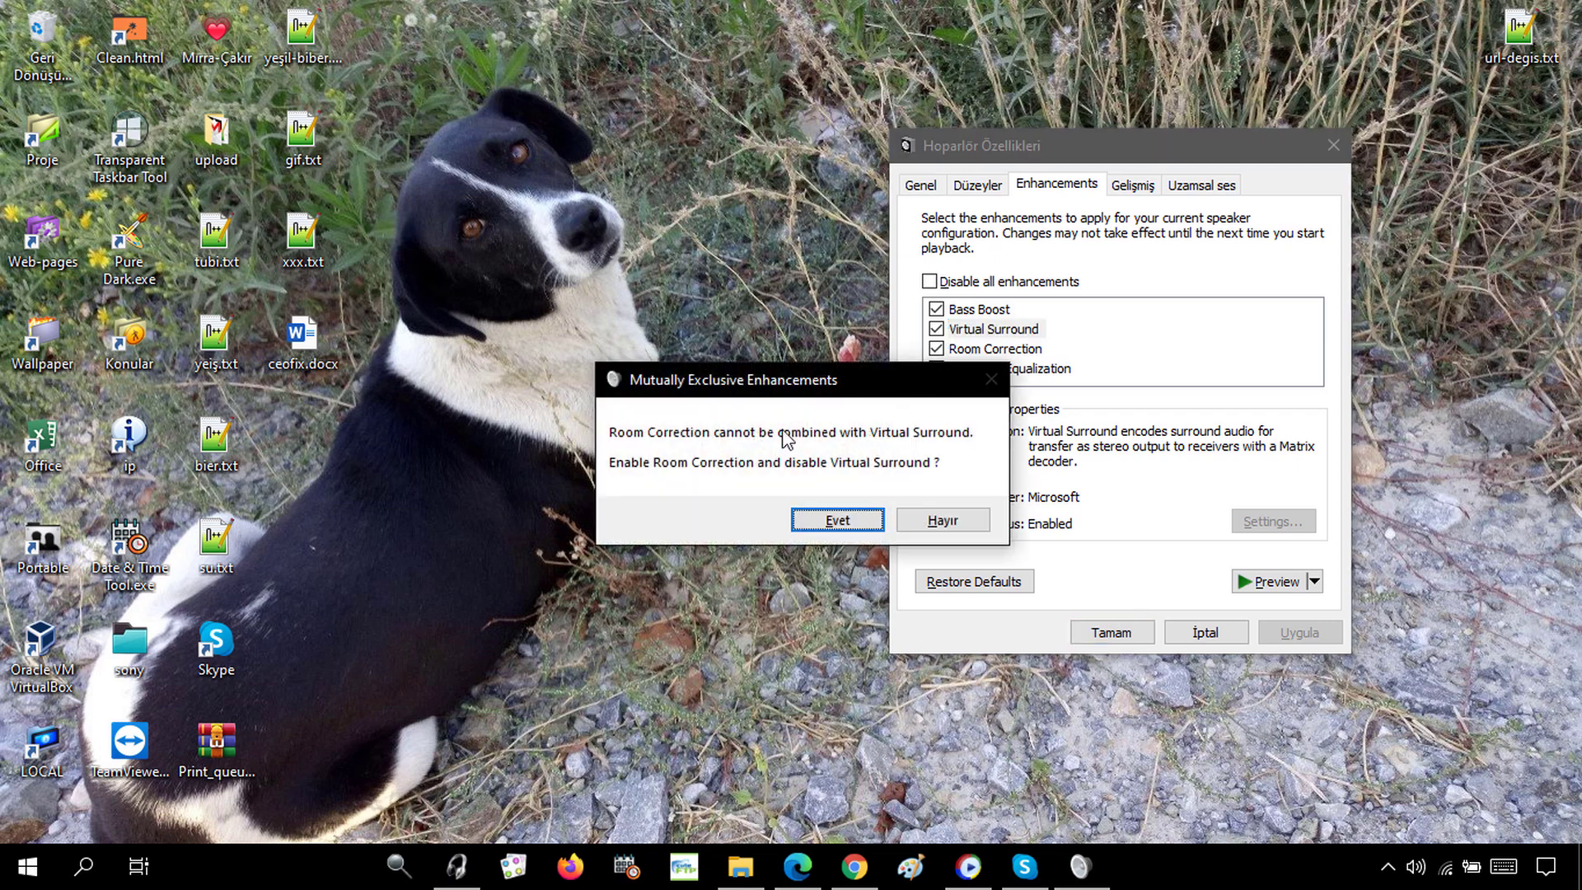
click(809, 522)
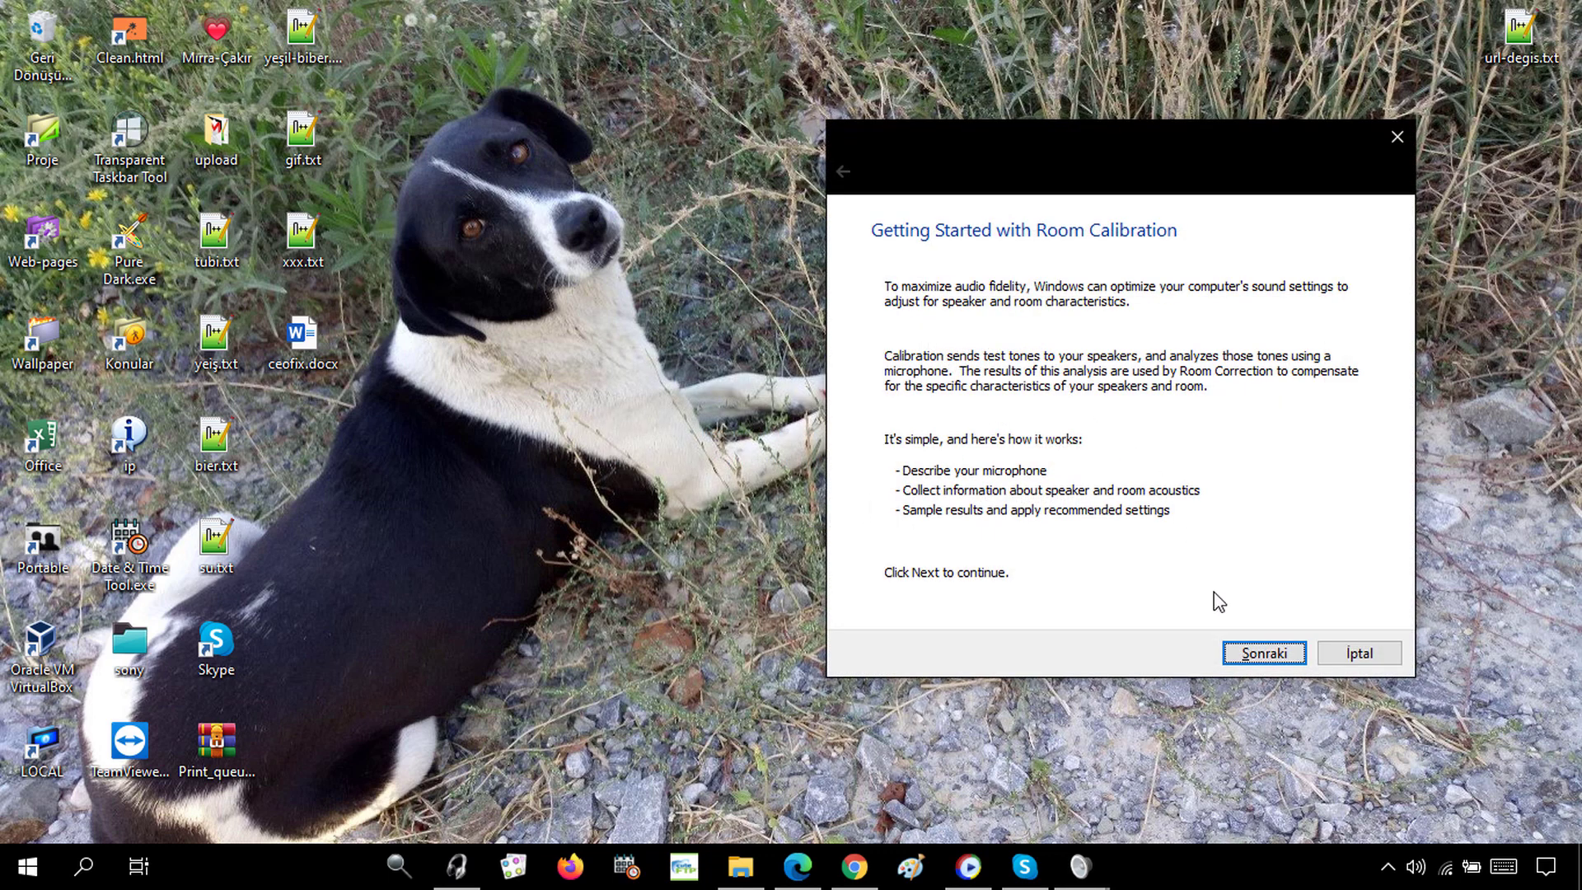
click(1265, 655)
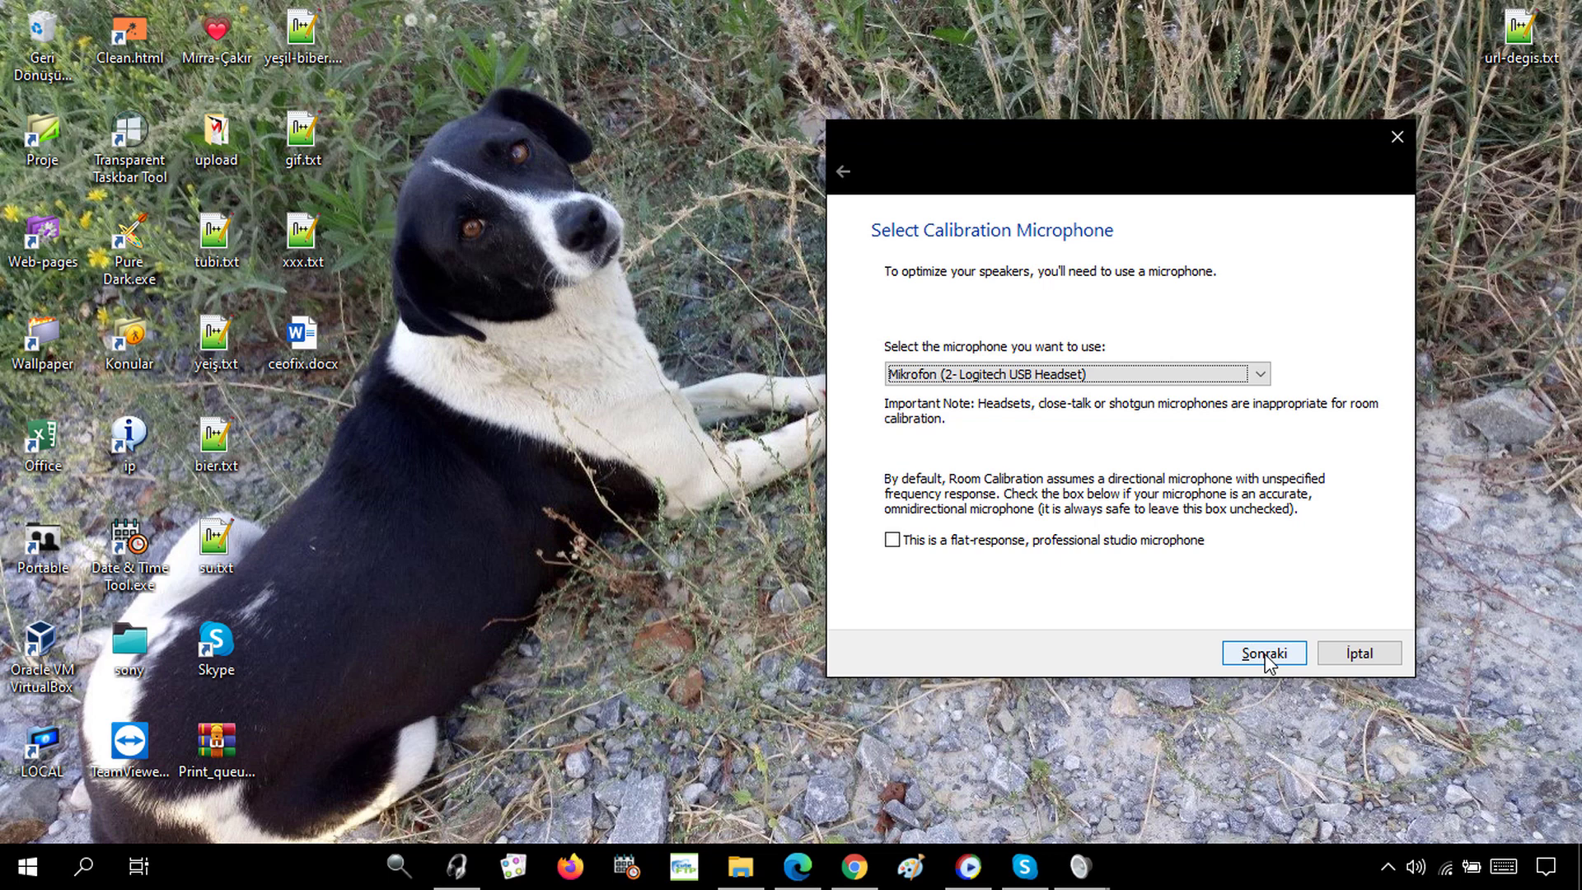
click(1265, 655)
click(1265, 655)
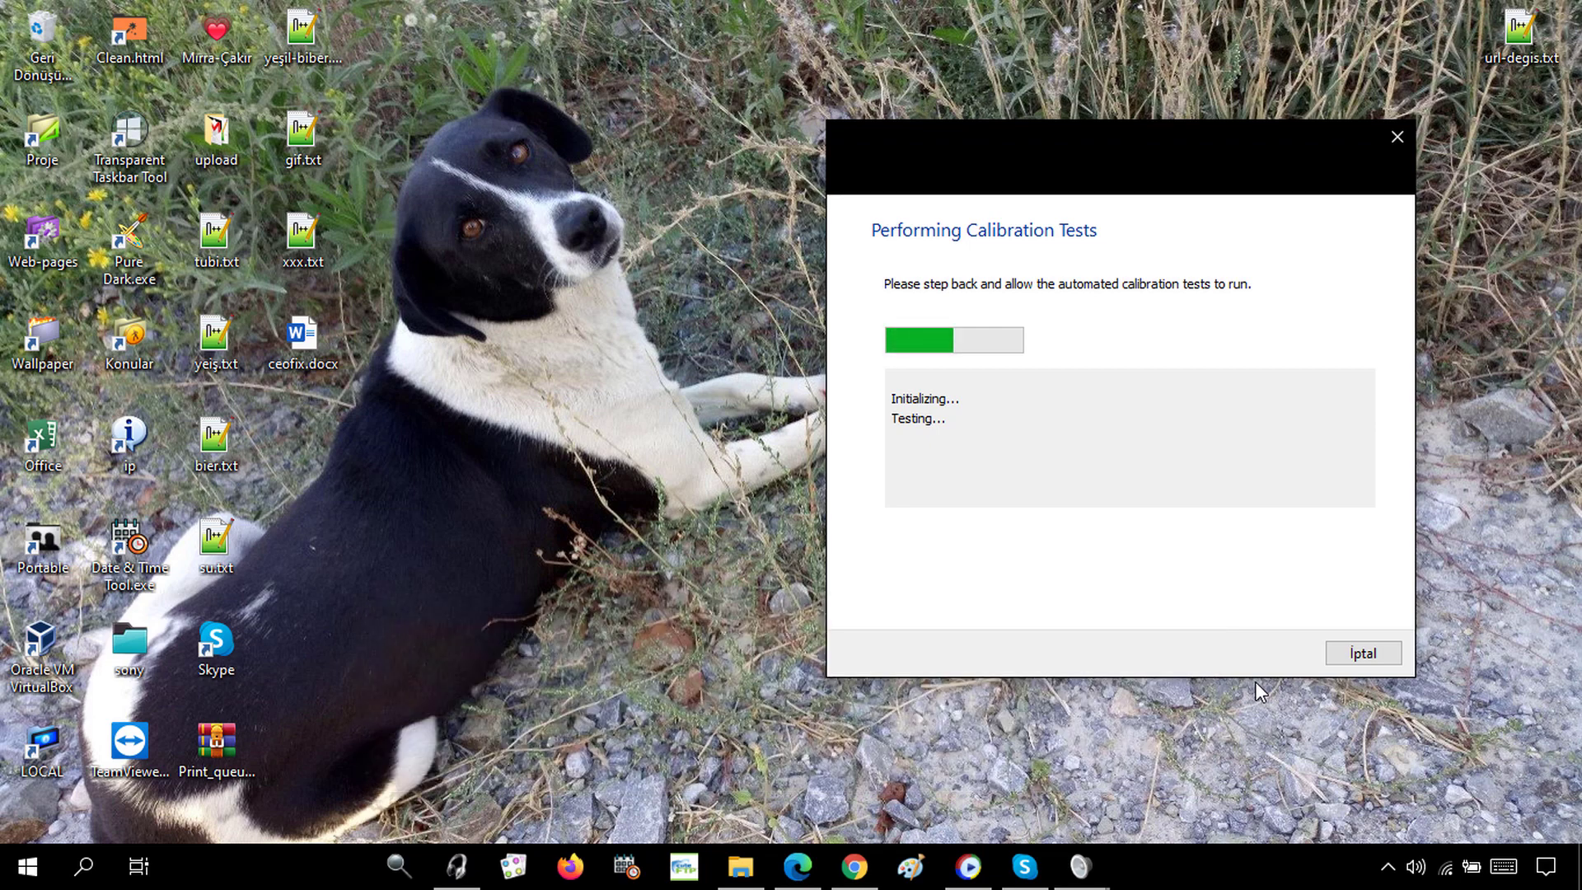
click(1339, 659)
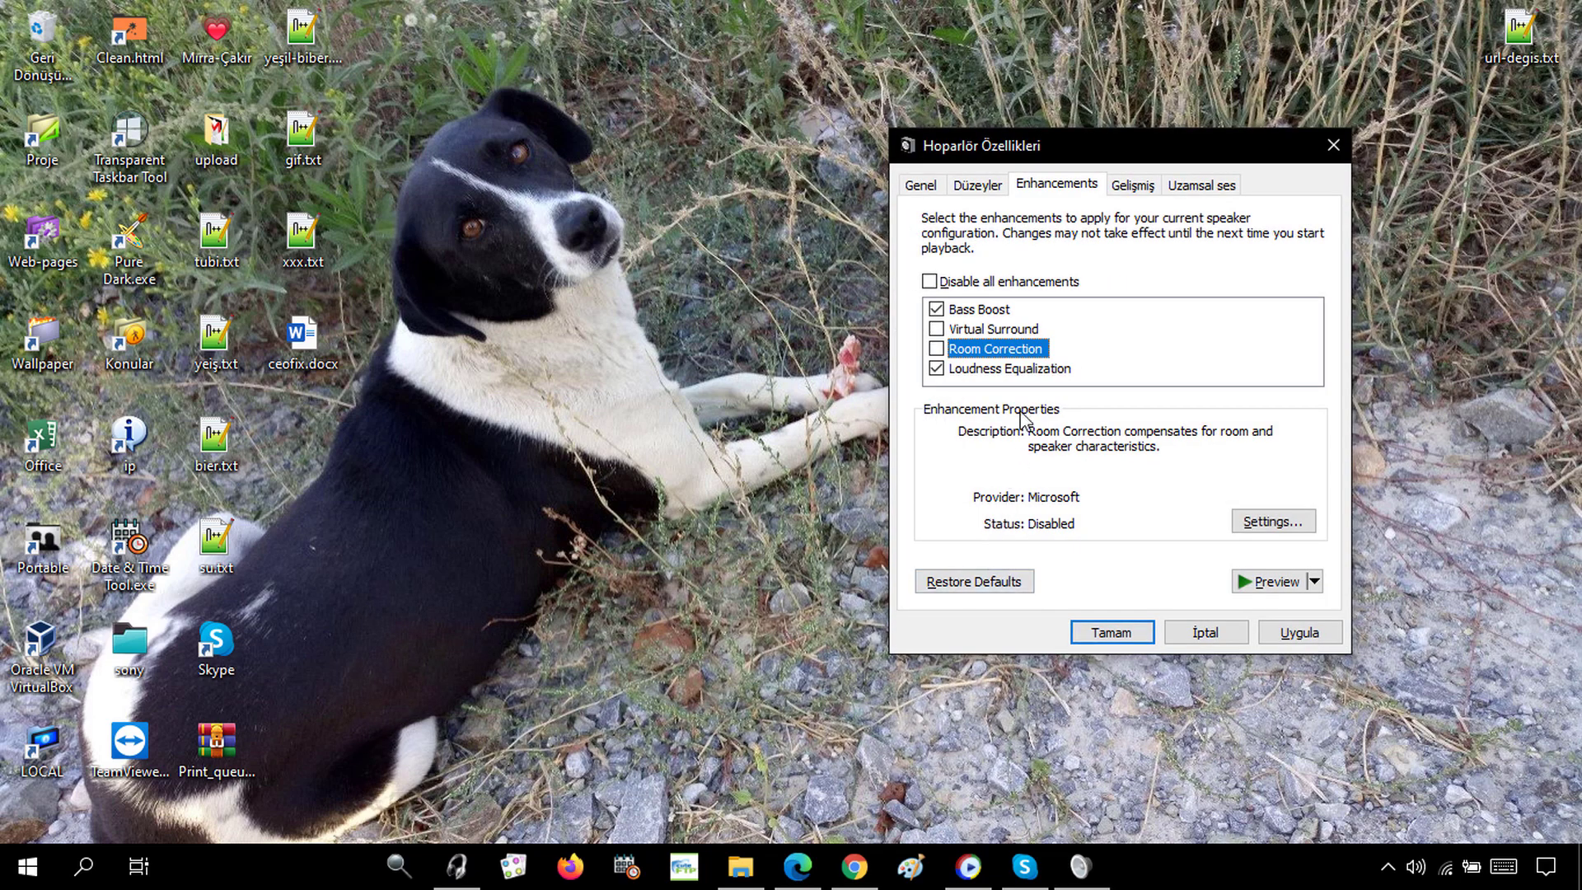
View the Loudness Equalization description, turn off the remaining speaker enhancements, and apply the change, closing the properties
key(Down)
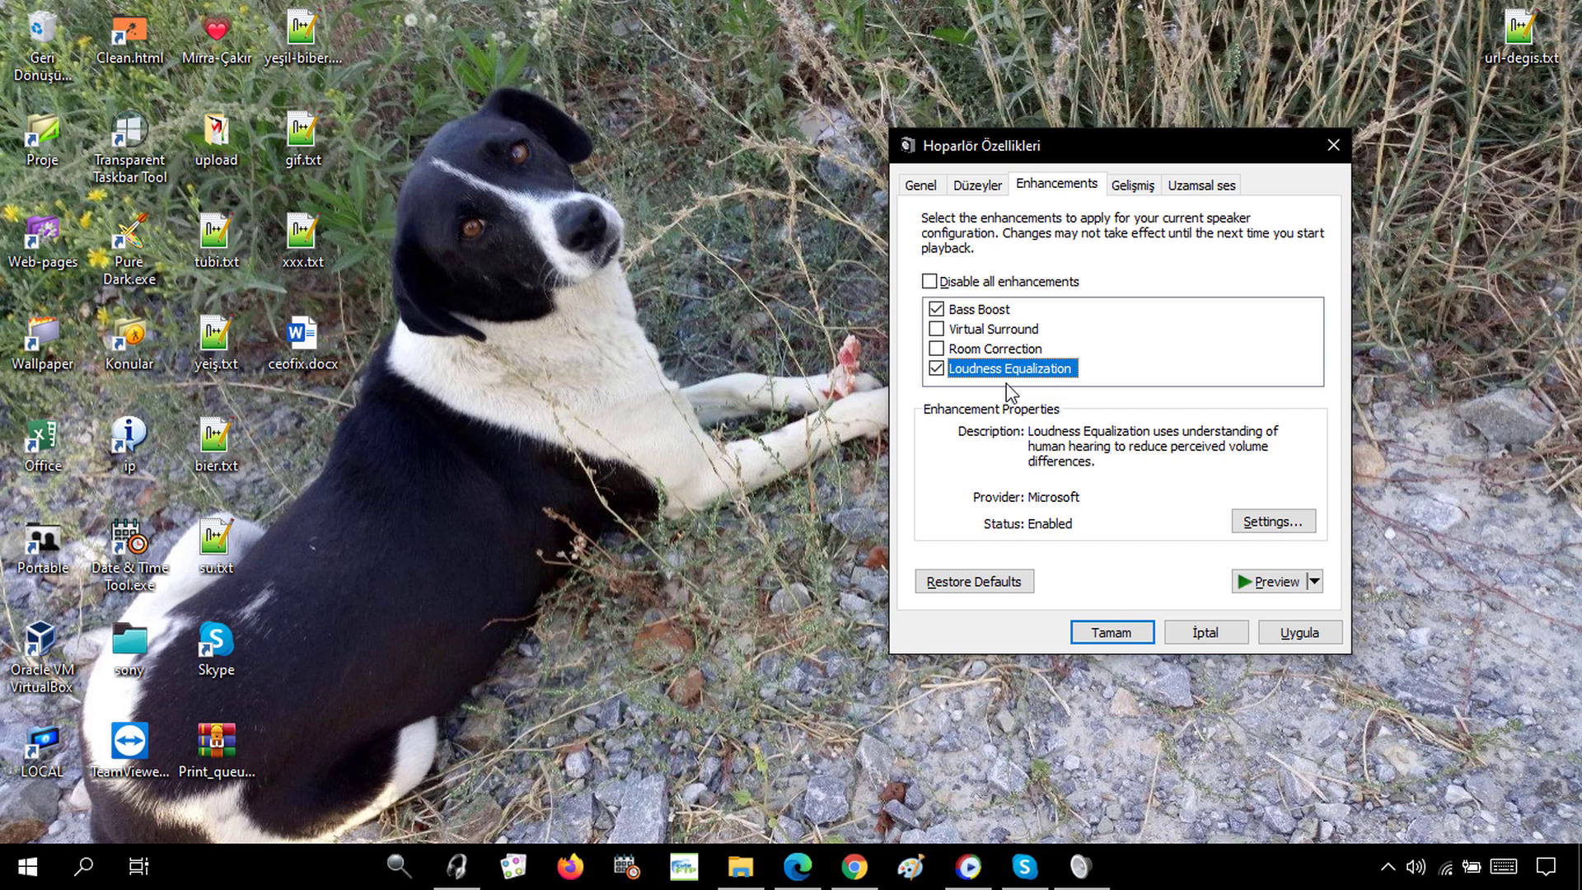
click(936, 309)
click(1300, 633)
click(1113, 633)
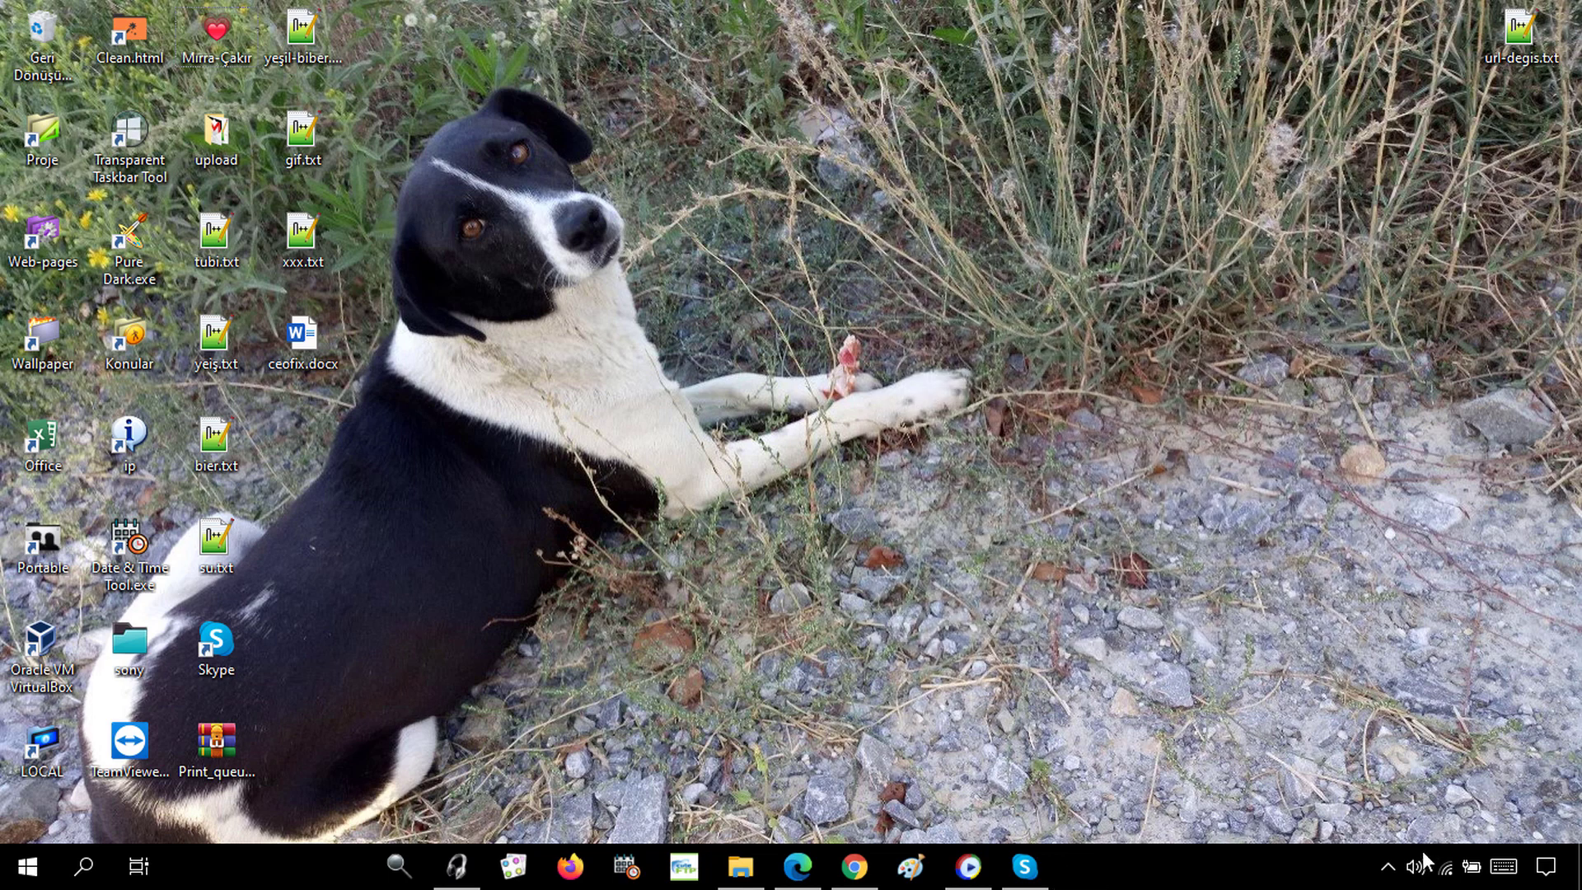
Bring up the Hoparlör enhancement list again from the volume mixer and move the properties dialog toward the middle of the desktop
right_click(1416, 865)
click(1422, 720)
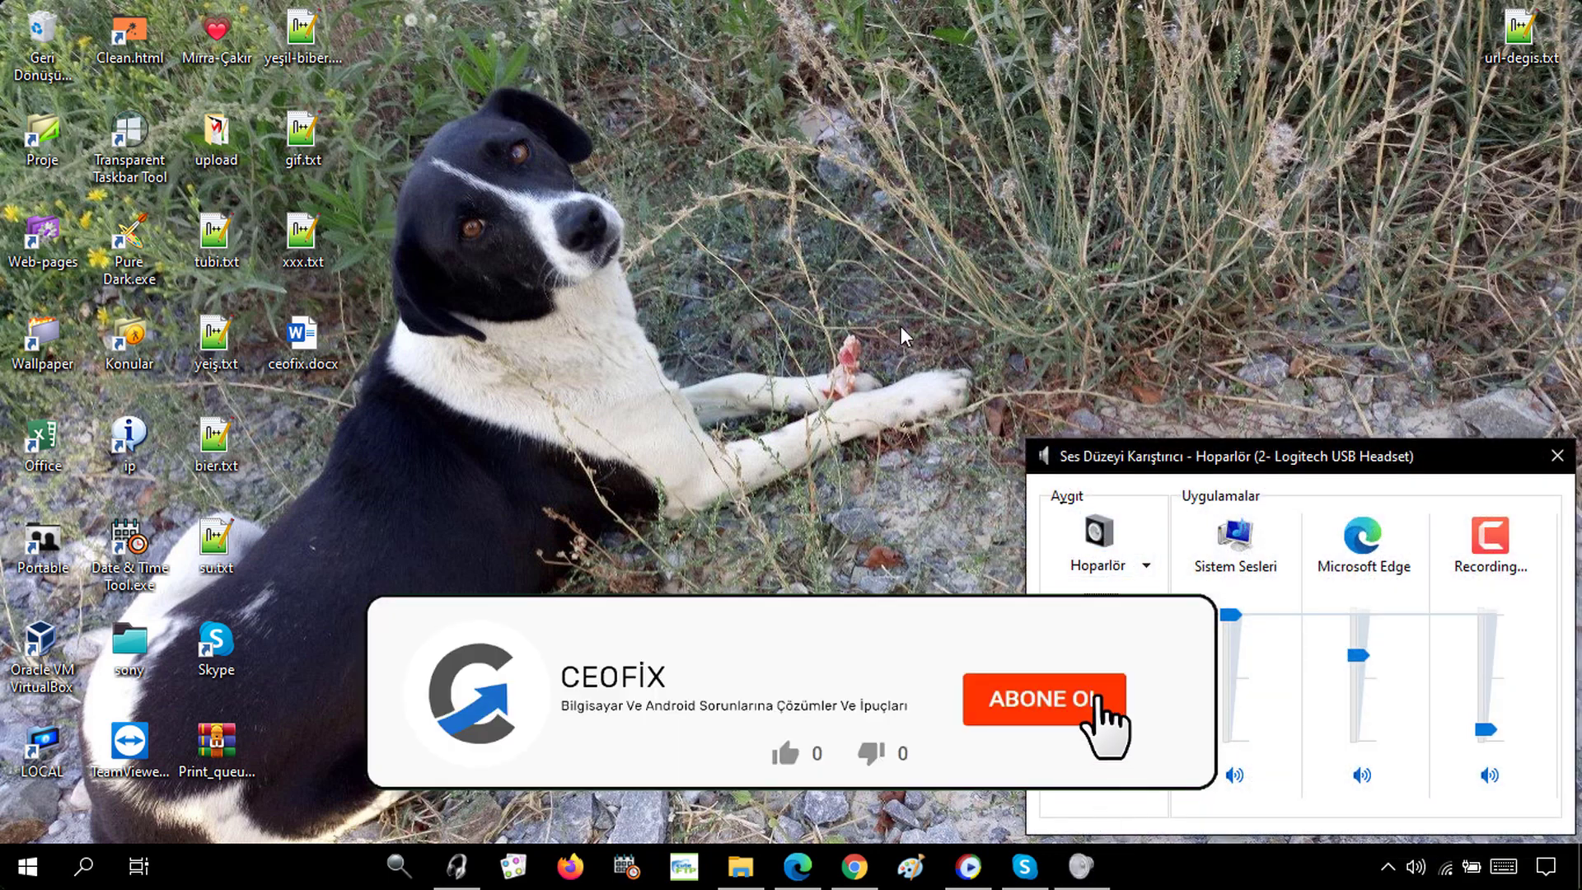
click(1082, 521)
click(353, 206)
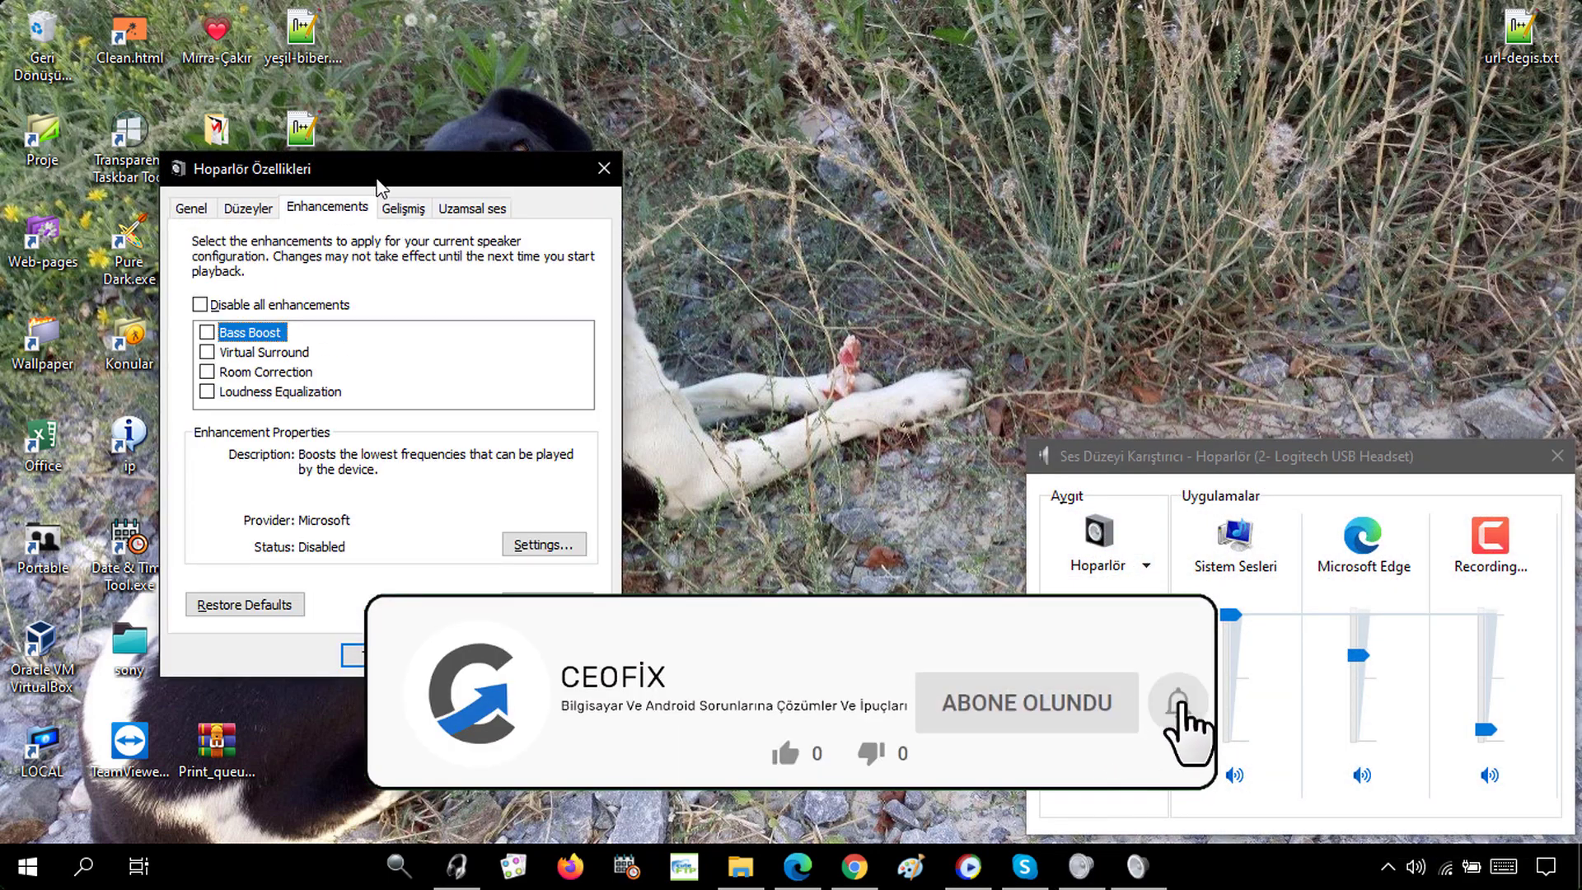
drag(379, 175, 931, 162)
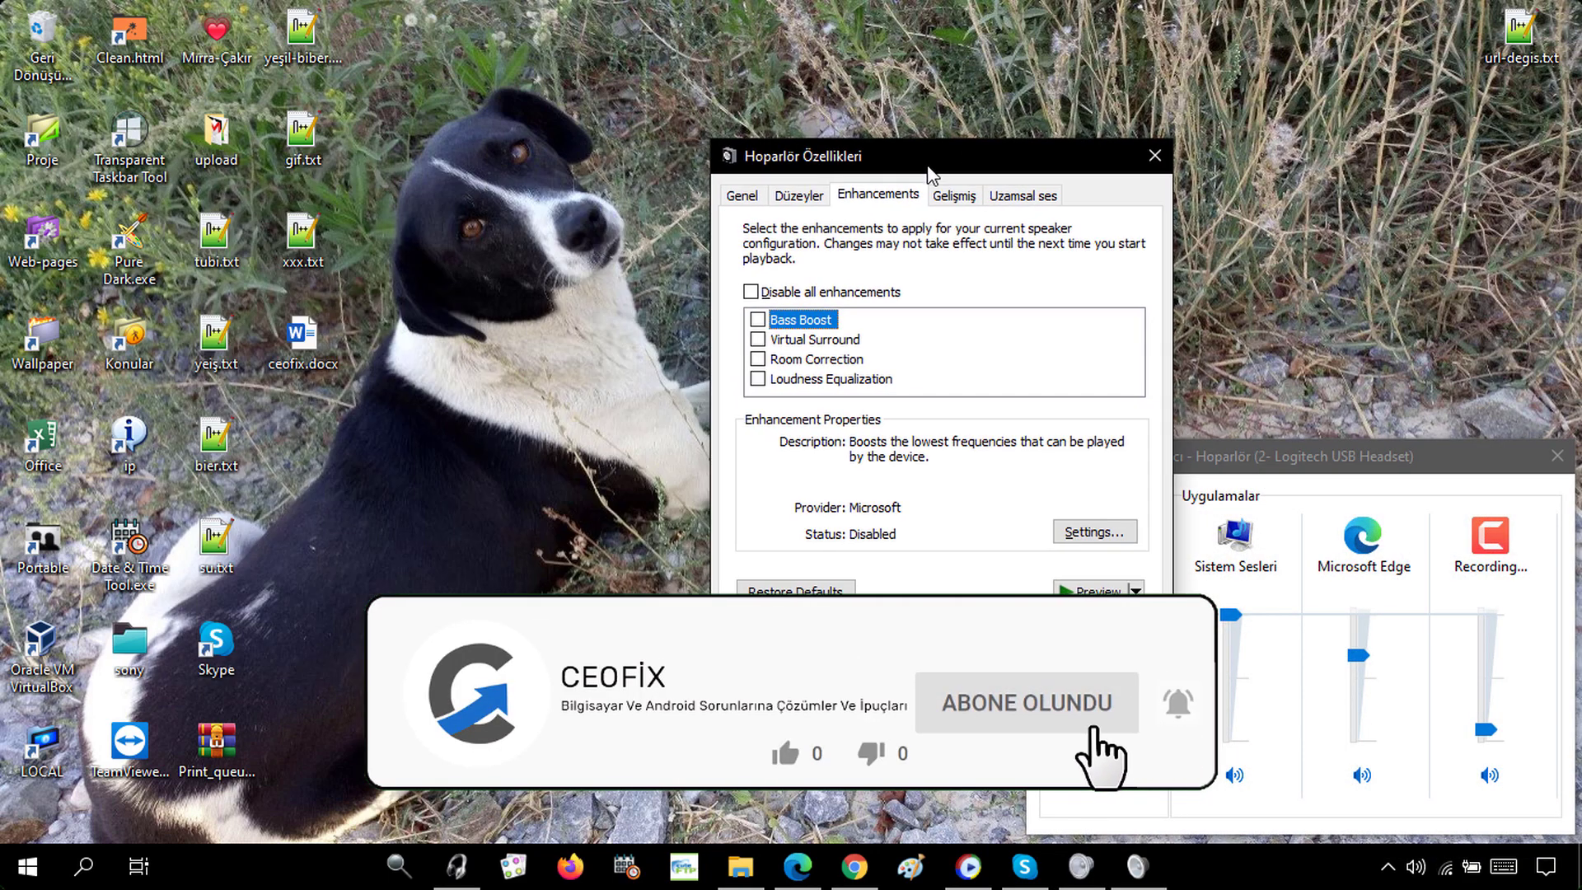
Enable only Loudness Equalization for the speaker, apply it, and close both the properties and the volume mixer
click(759, 379)
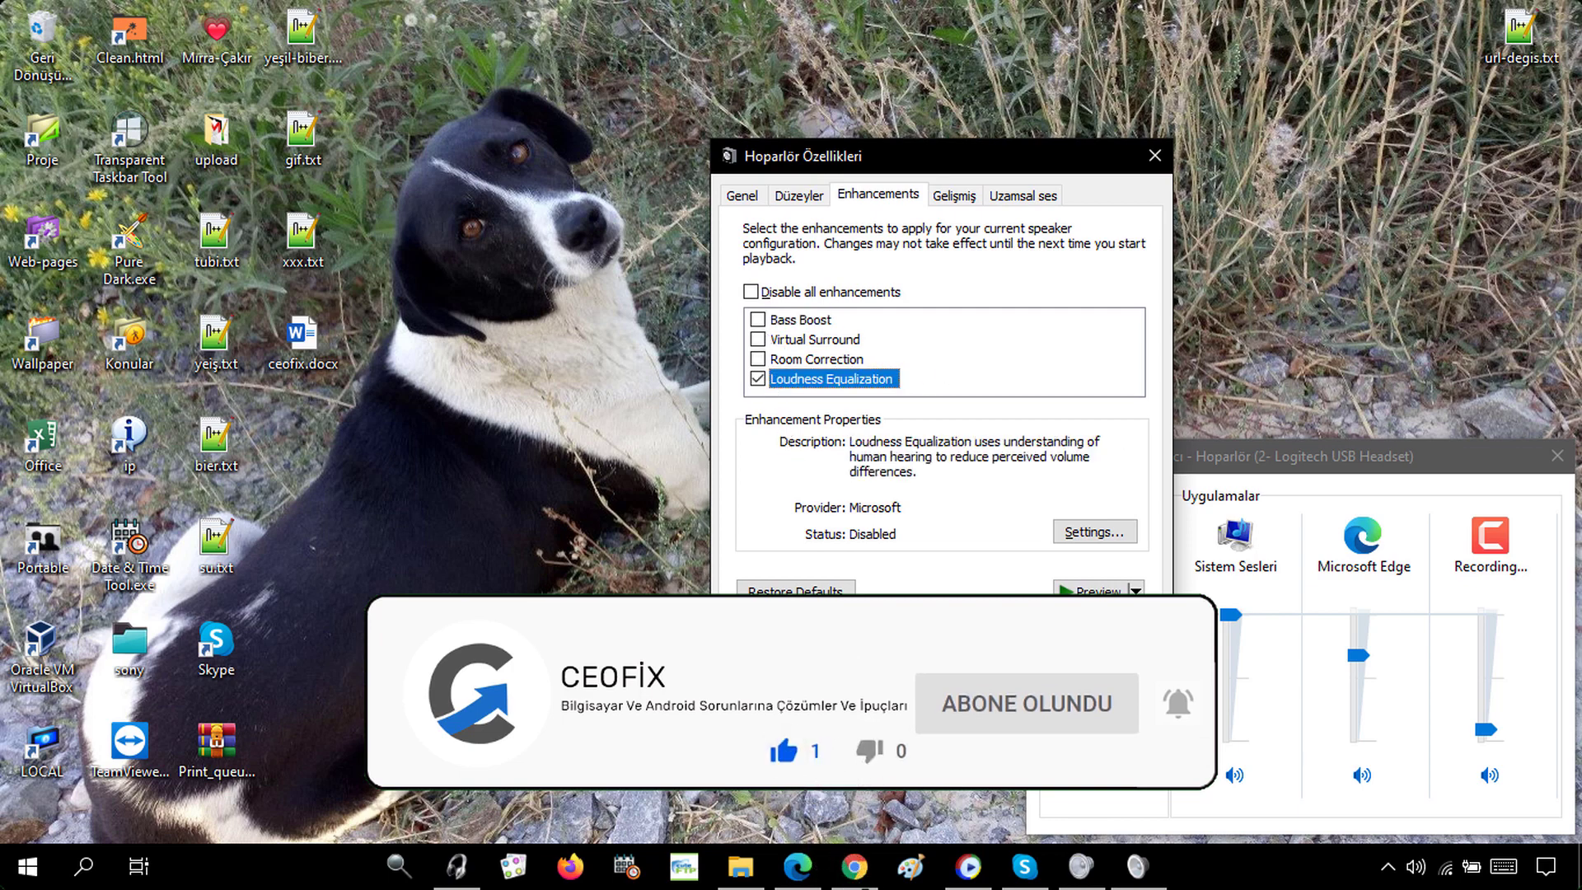
click(1125, 647)
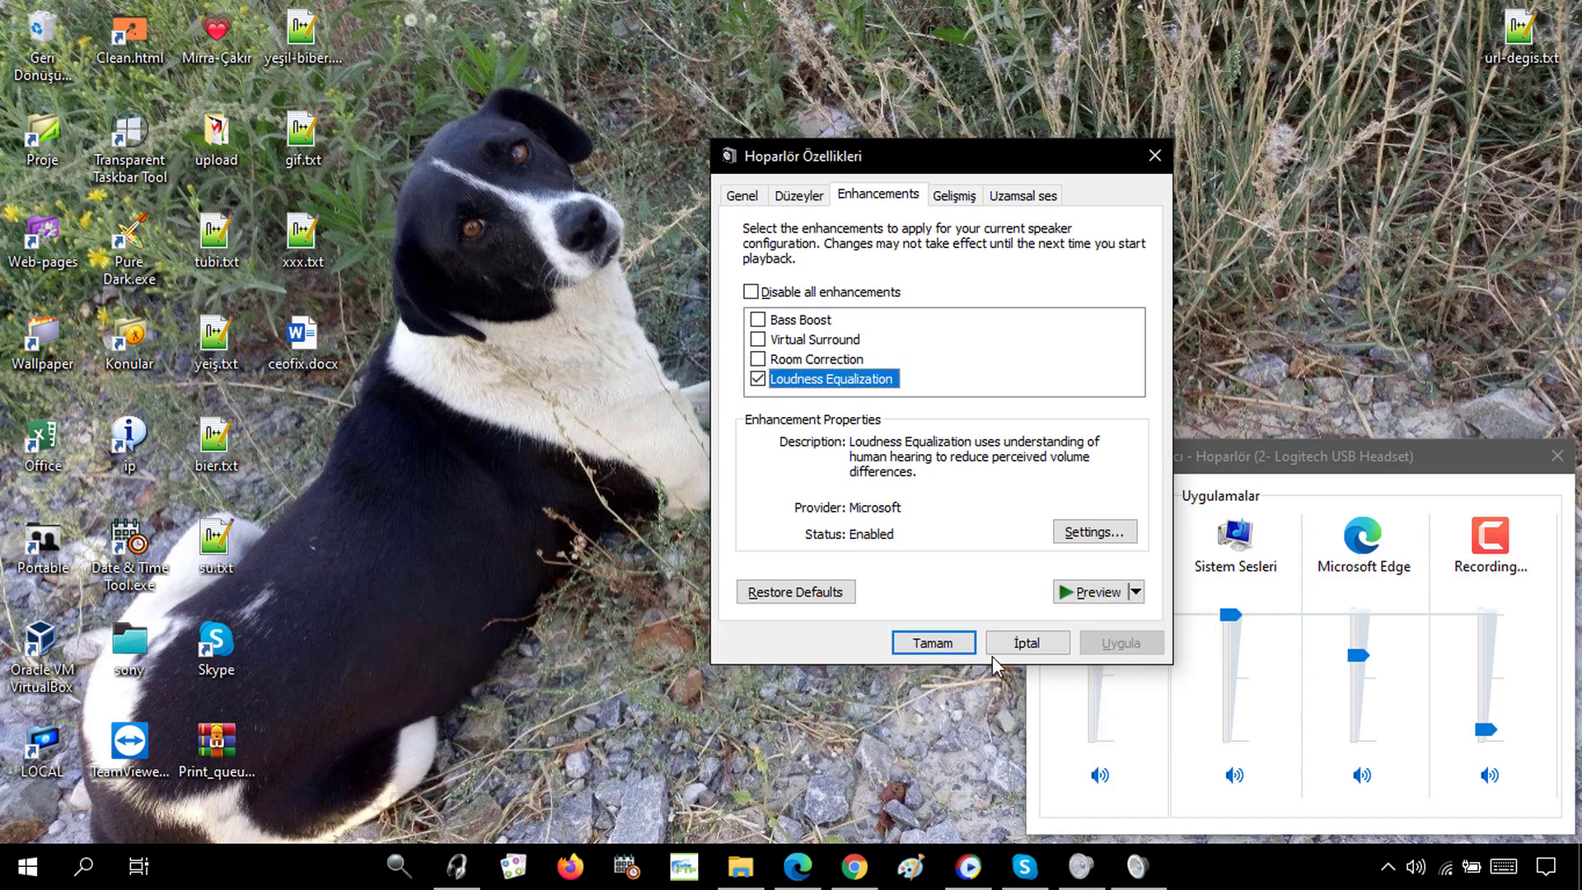
click(934, 644)
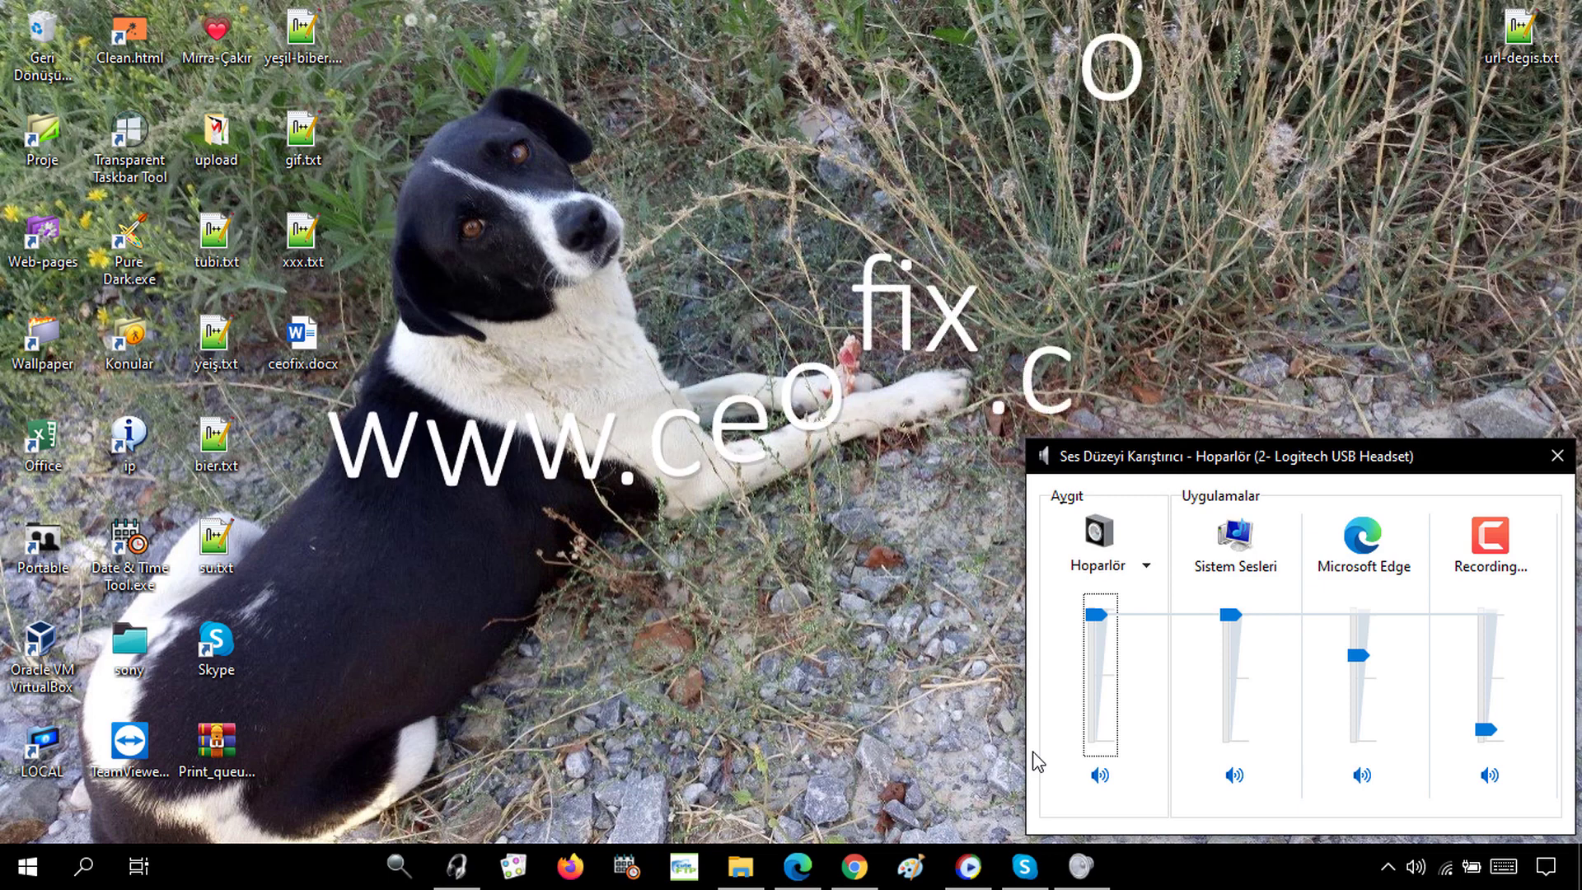
key(Escape)
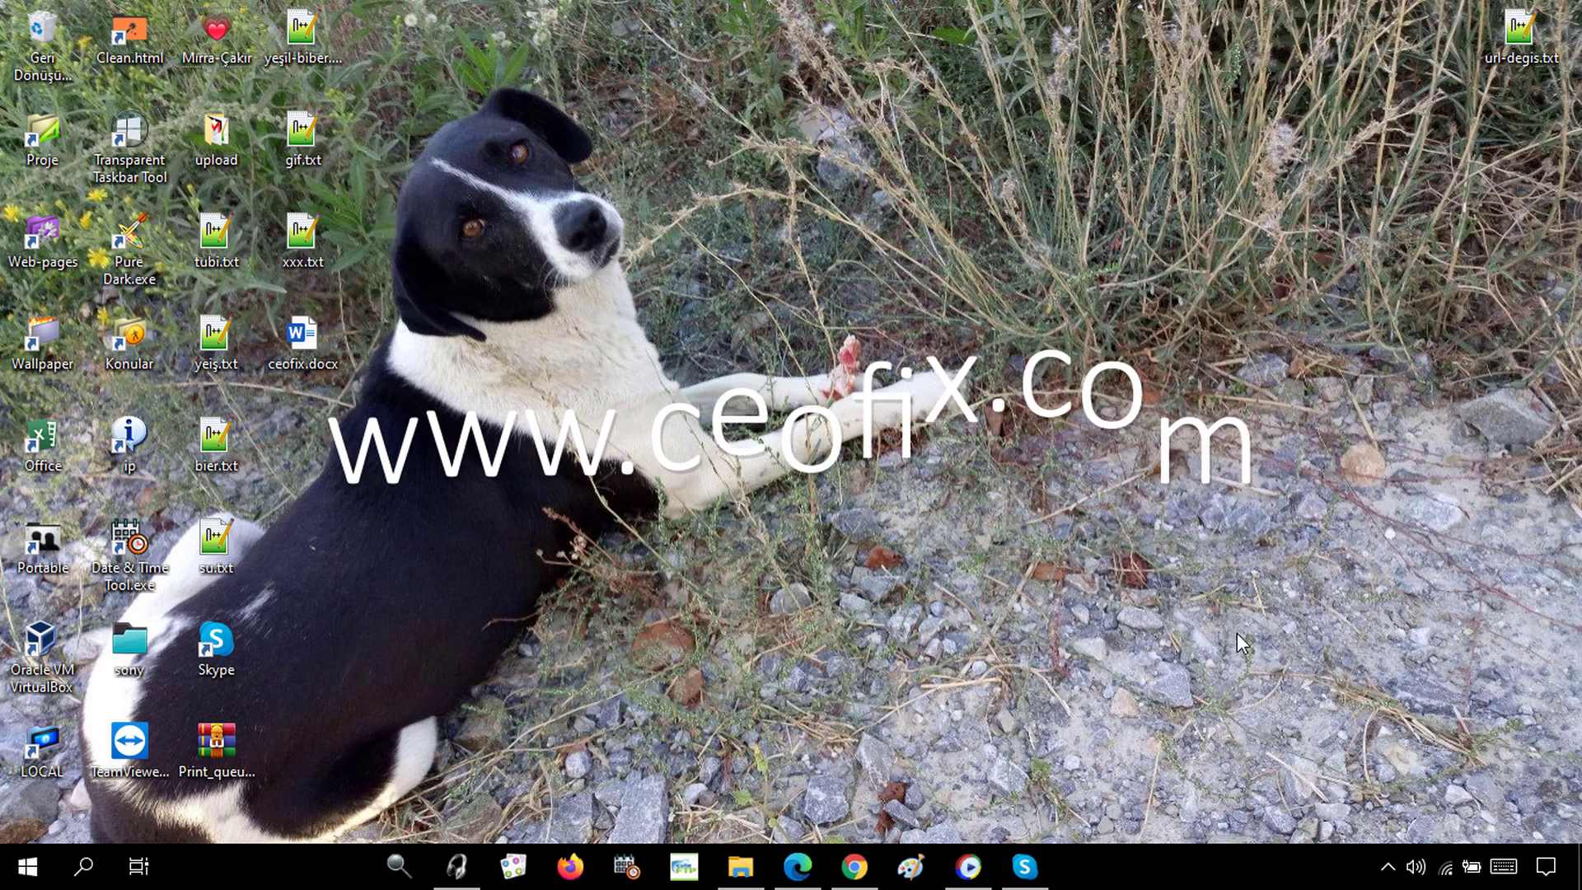